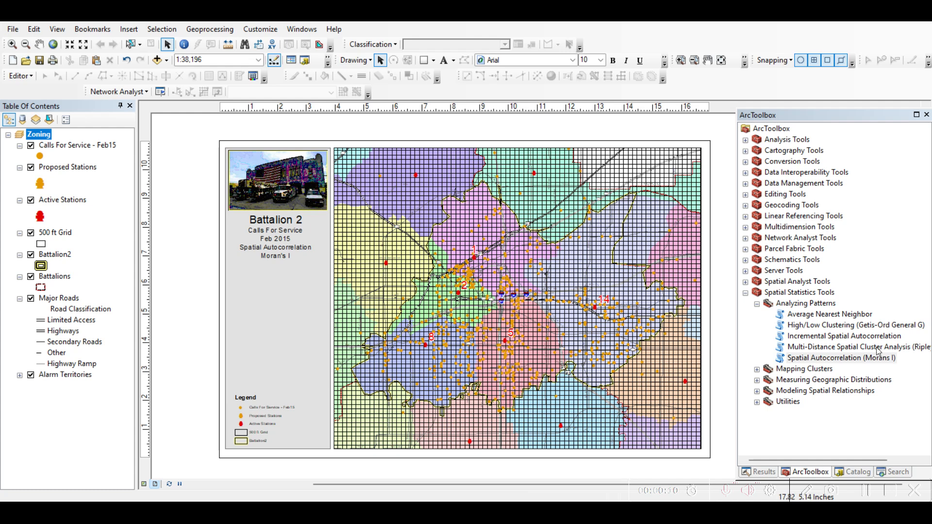
Step: Switch to the Word notes and read how Global Moran's I Z-scores are interpreted, including the +2.5 and -2.5 example
click(865, 360)
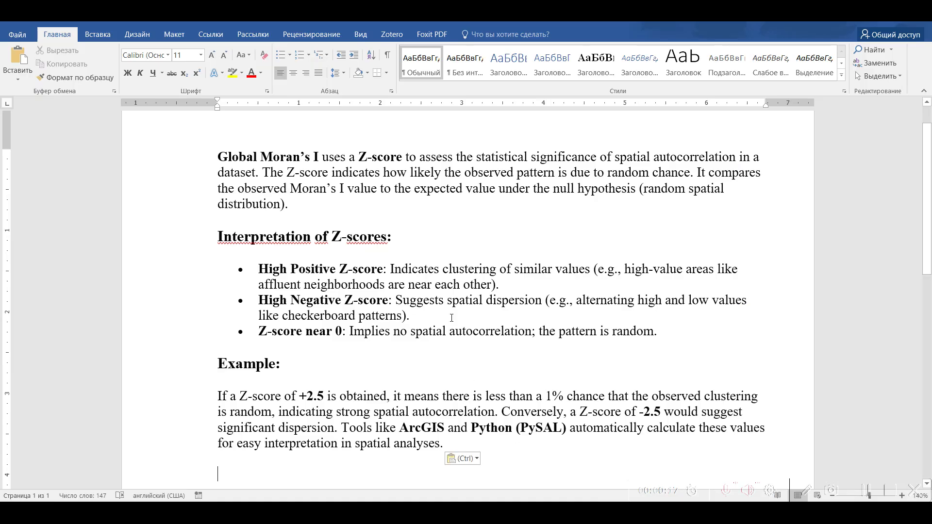
scroll(451, 318, down, 1)
scroll(452, 318, up, 2)
scroll(452, 318, down, 1)
click(450, 226)
scroll(595, 250, down, 2)
scroll(410, 218, up, 1)
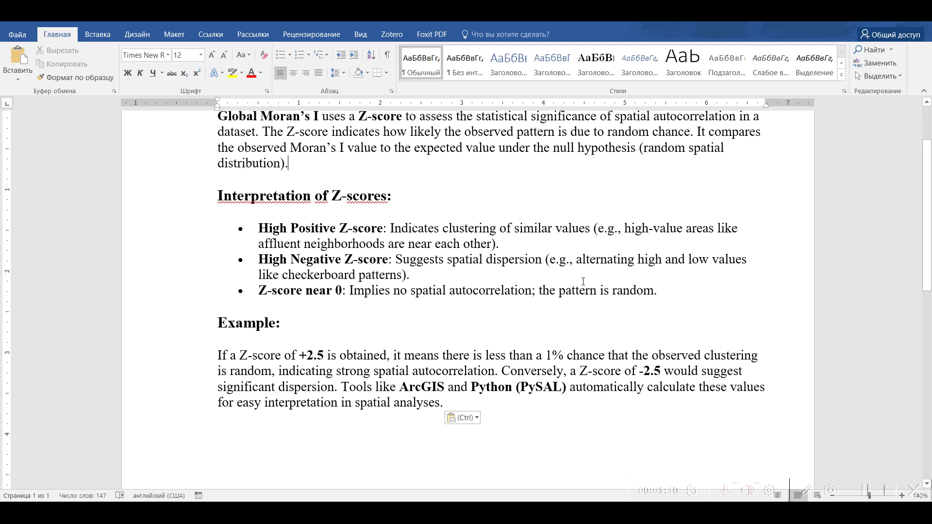
scroll(583, 282, down, 3)
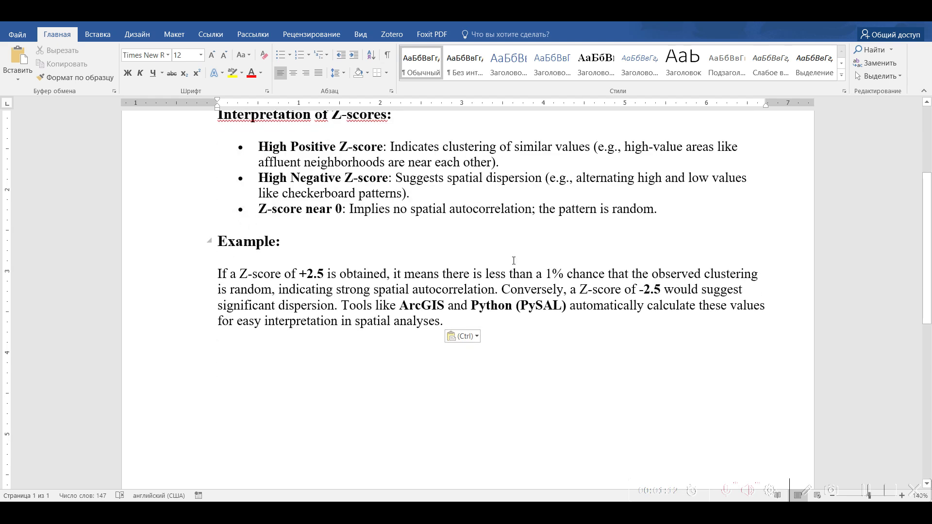
scroll(514, 260, up, 1)
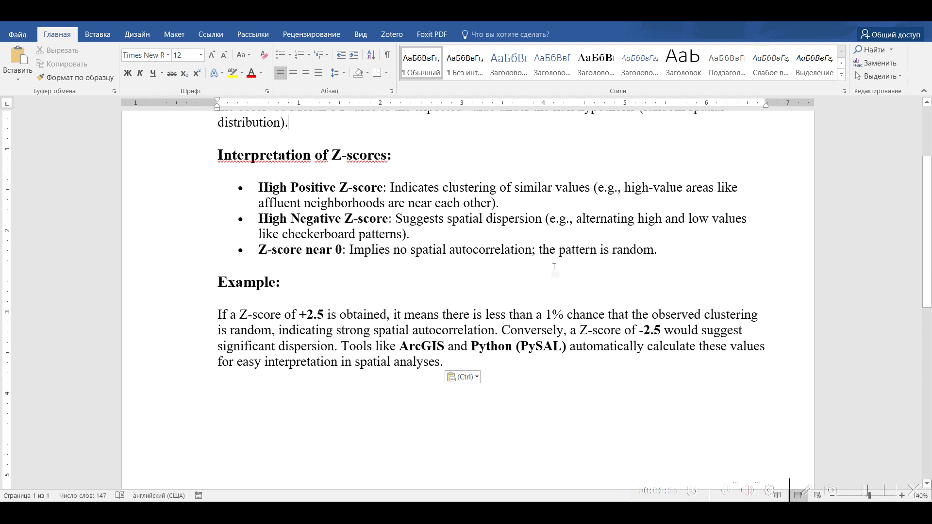
scroll(372, 299, down, 1)
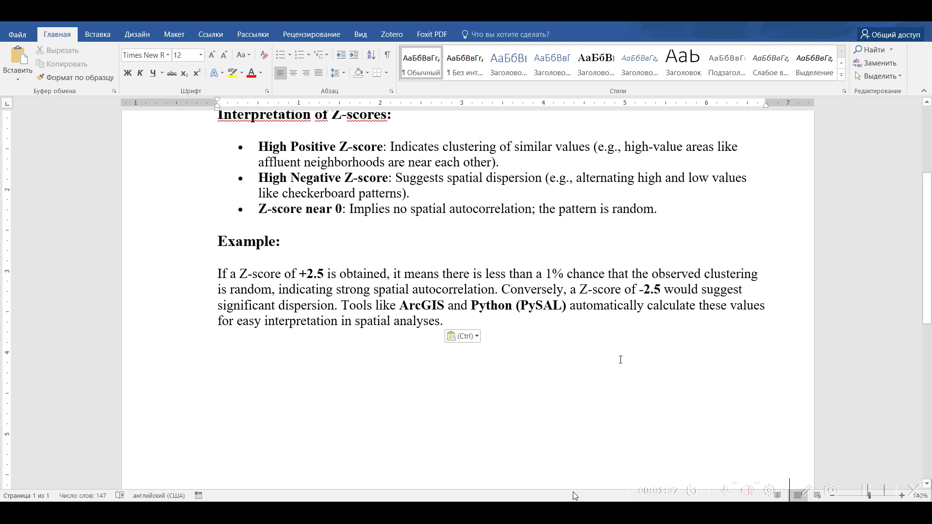
Step: Switch back to ArcMap and hide the 500 ft Grid and Proposed Stations layers
click(569, 513)
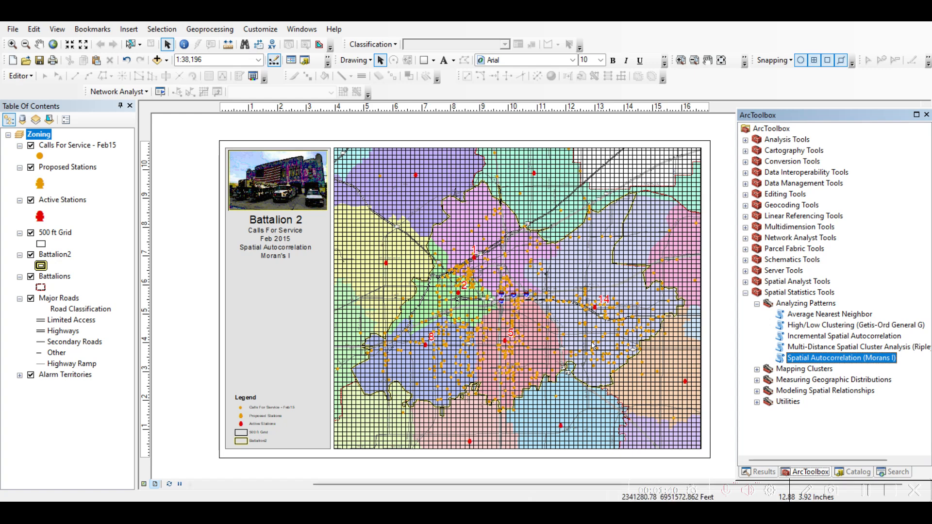
click(75, 145)
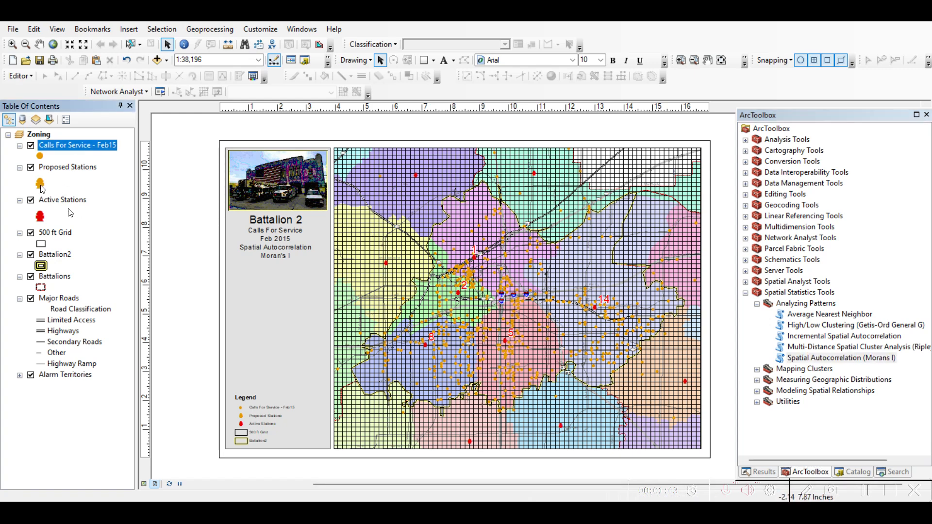
click(31, 235)
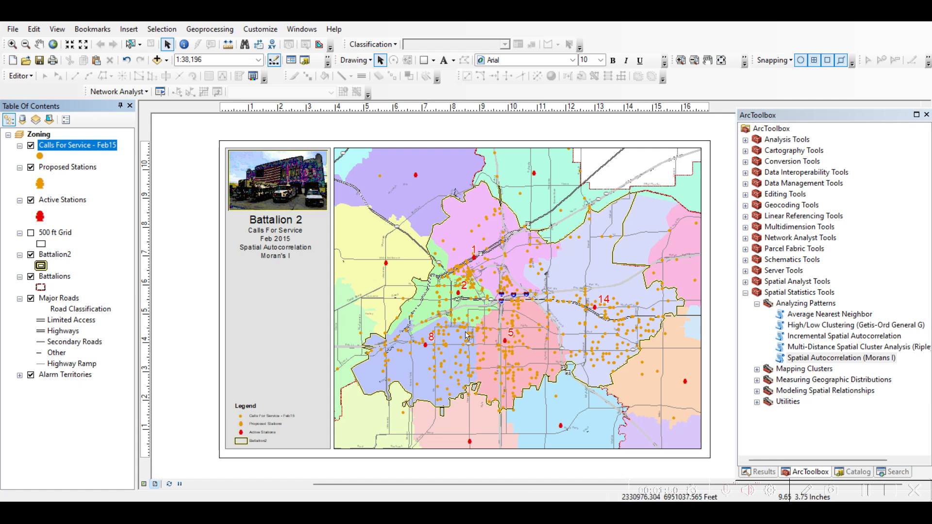
click(31, 167)
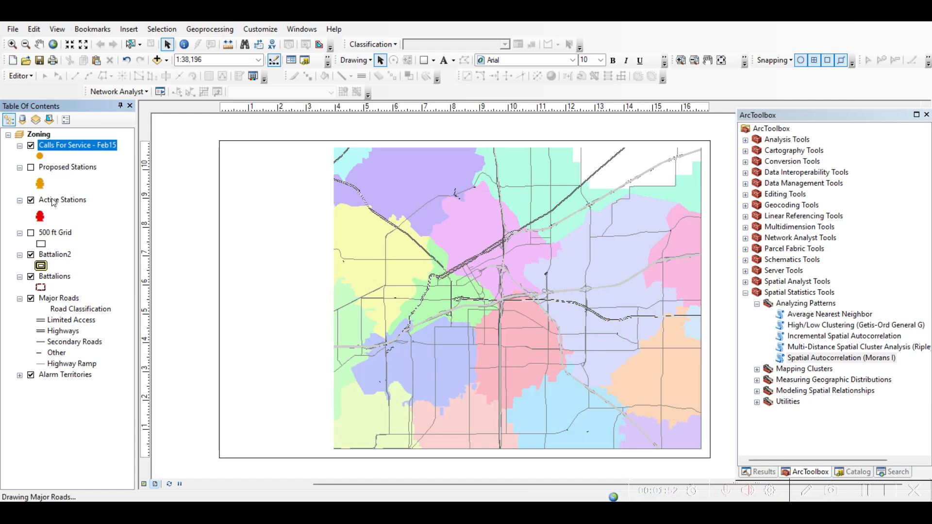
click(52, 200)
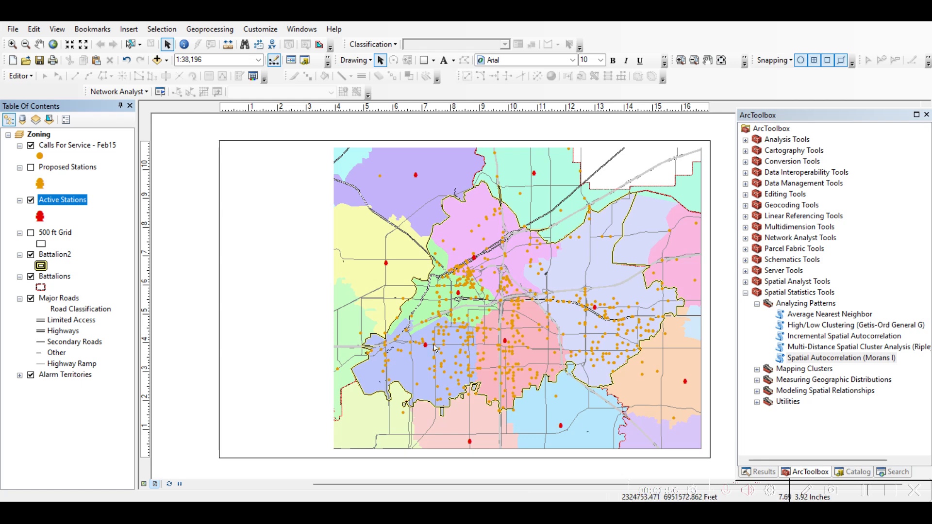
Step: Show the 500 ft Grid layer on the map again
click(32, 235)
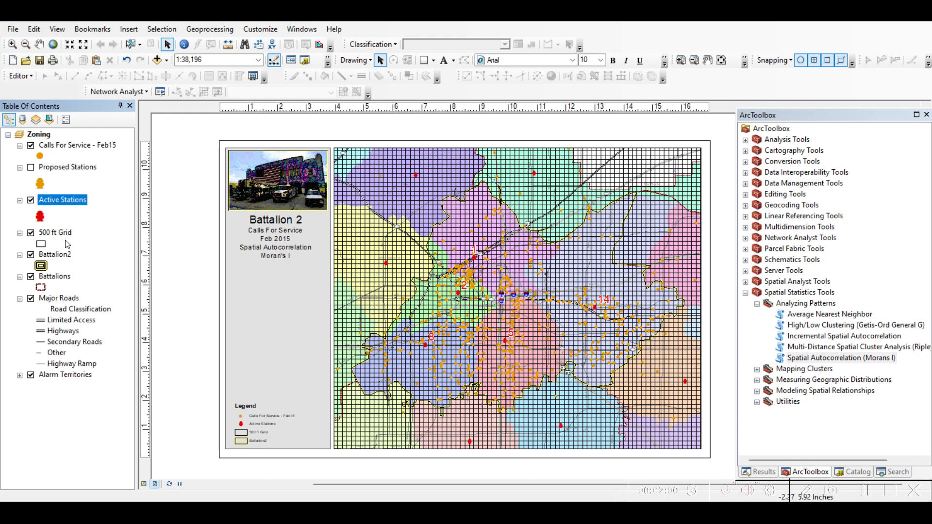
click(66, 233)
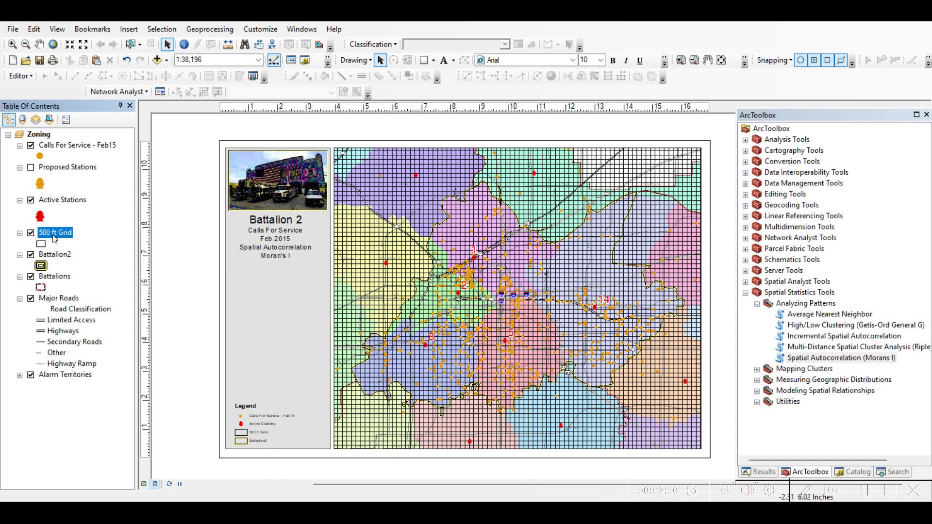
click(86, 147)
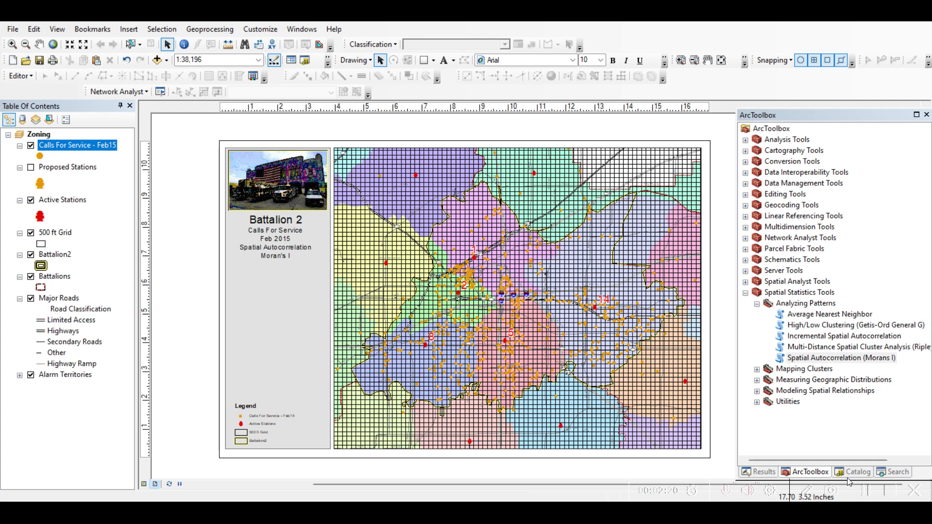
Step: Join Calls For Service - Feb15 to the 500 ft Grid by spatial location, summarizing points per polygon, and hide the 500 ft Grid layer
click(68, 235)
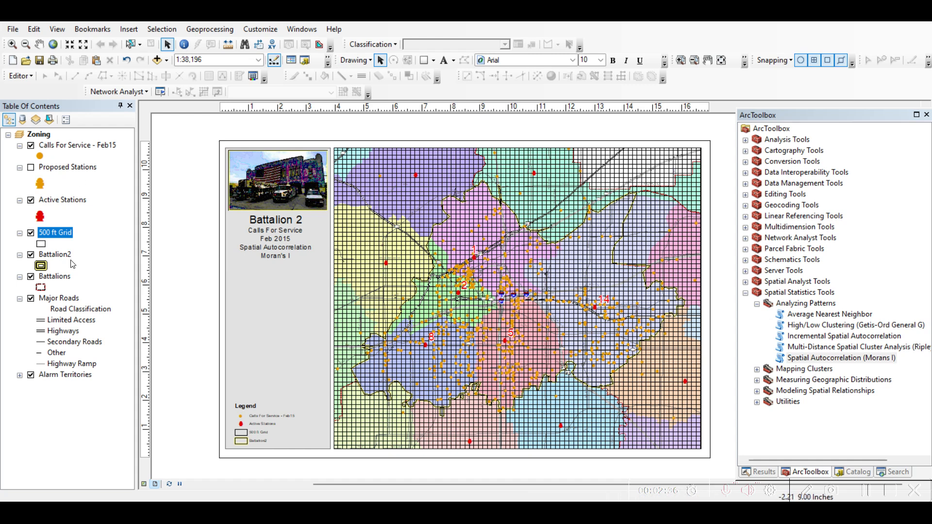
right_click(56, 237)
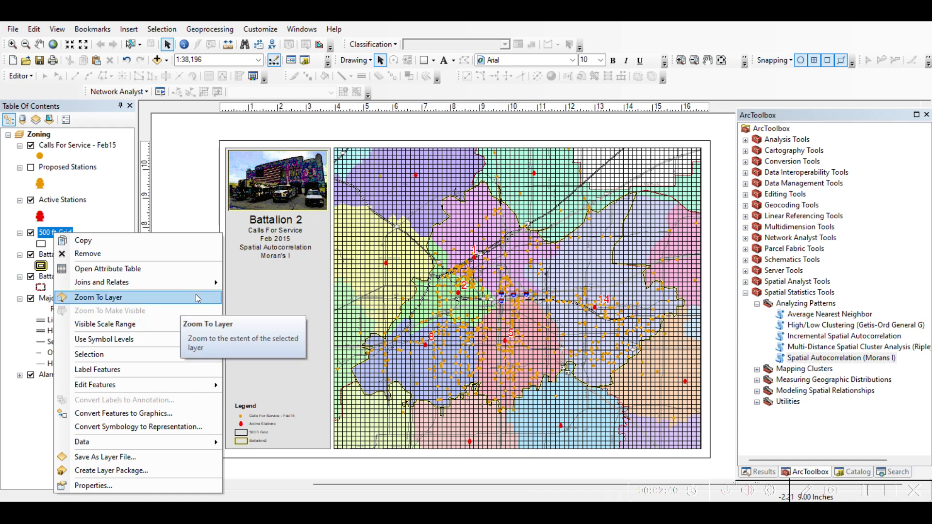
mouse_move(199, 288)
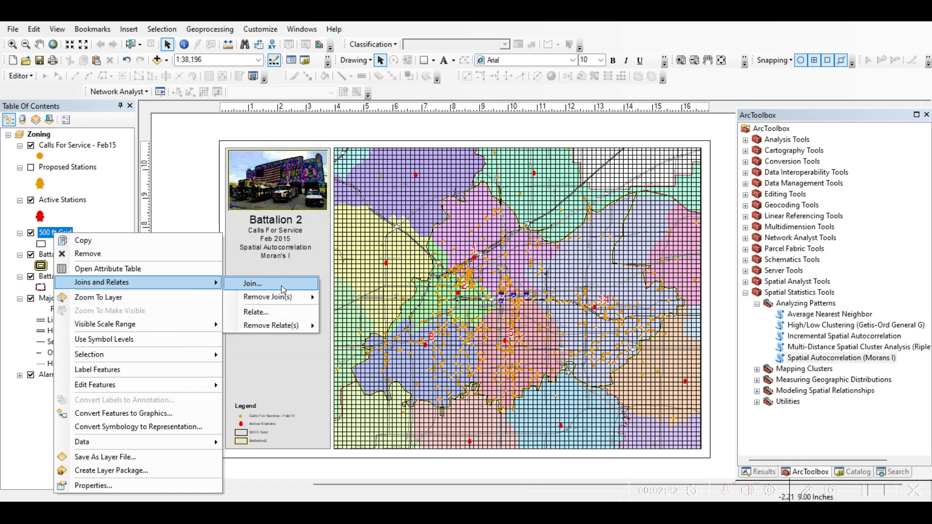
click(298, 283)
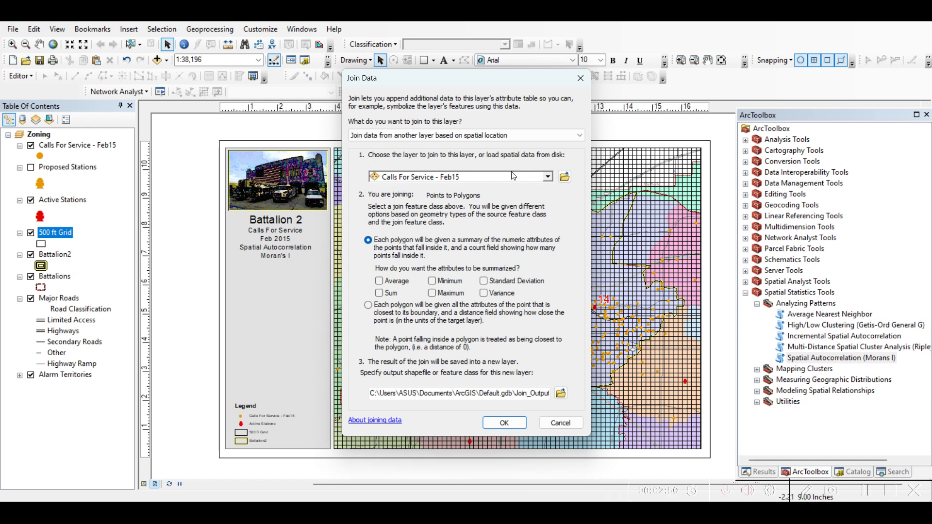
click(482, 138)
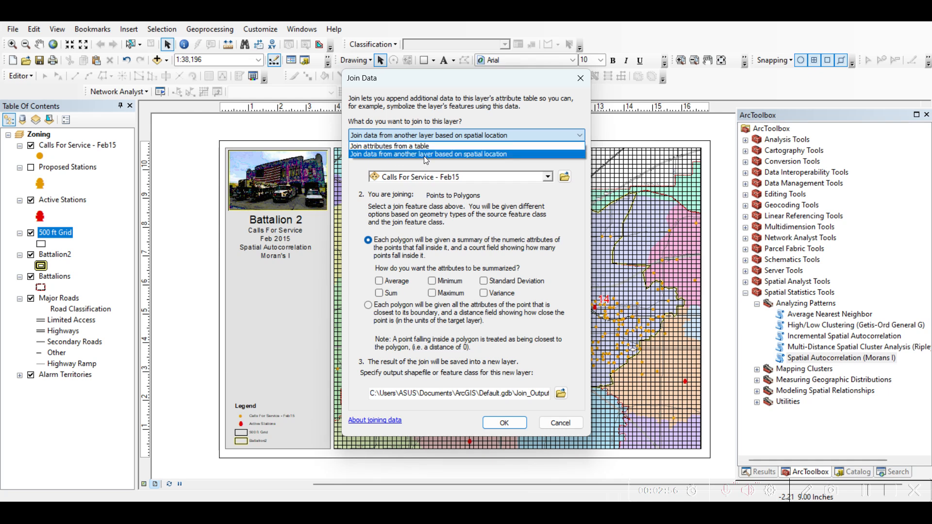
click(436, 155)
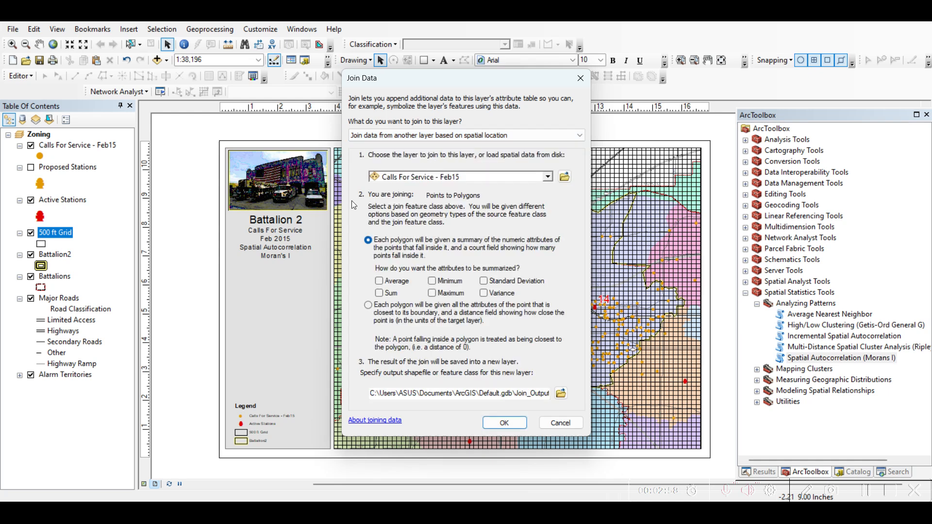
drag(434, 77, 157, 100)
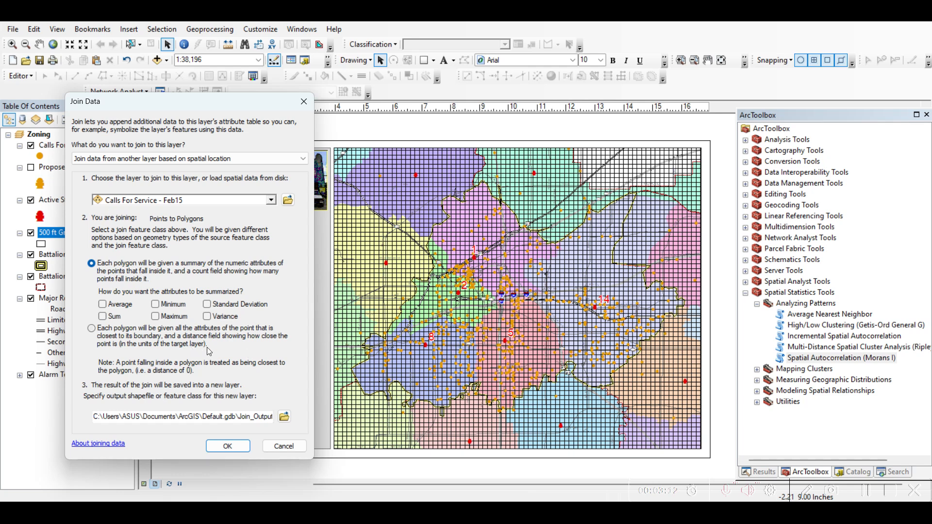
click(228, 447)
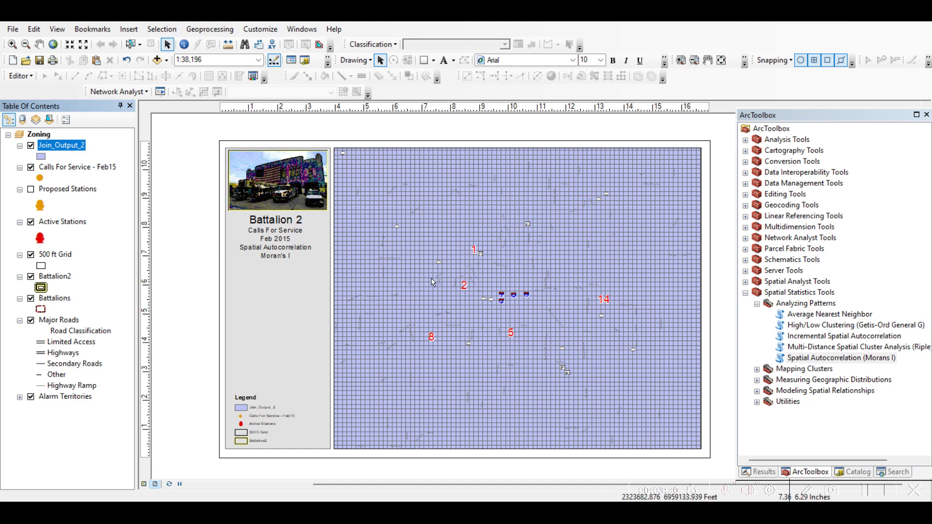
click(30, 254)
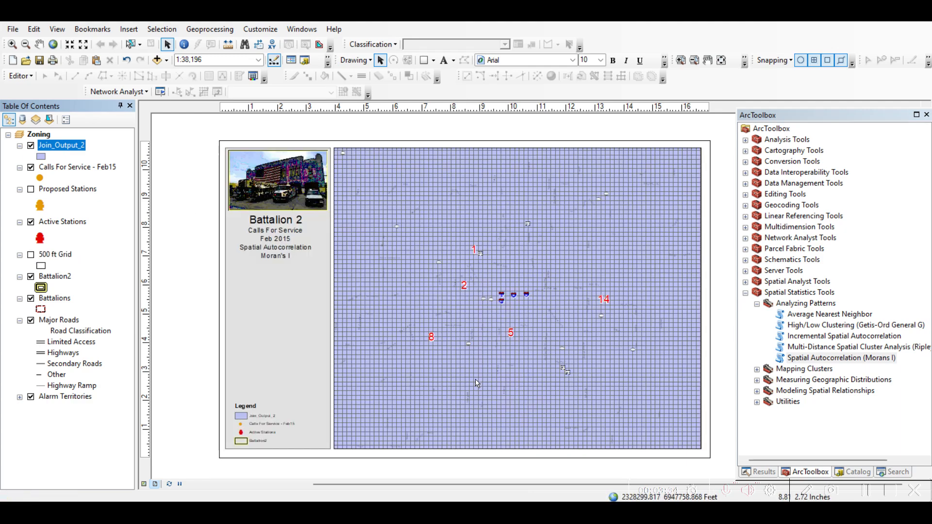
Step: Examine the Count_ field in the Join_Output_2 attribute table and close the table
right_click(79, 146)
click(113, 180)
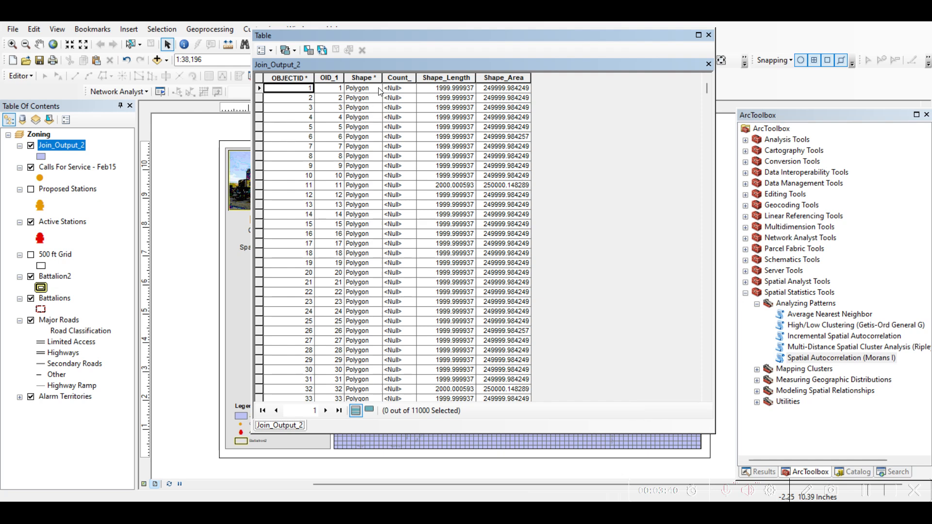
scroll(422, 243, down, 10)
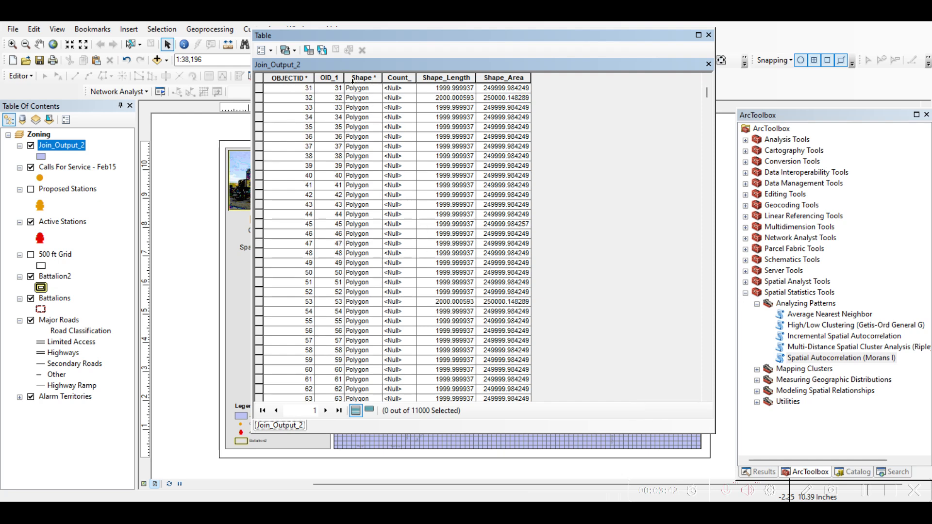
click(403, 78)
scroll(480, 262, down, 20)
drag(706, 104, 701, 85)
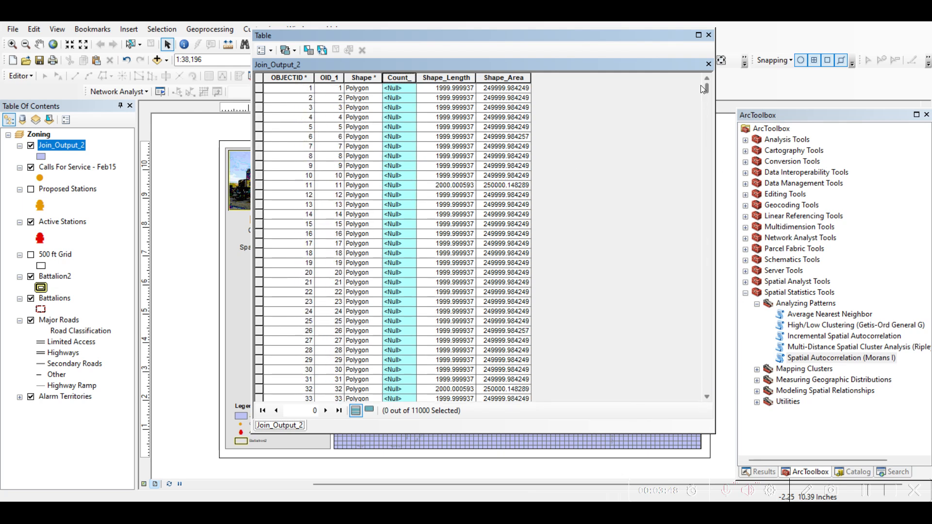
click(709, 35)
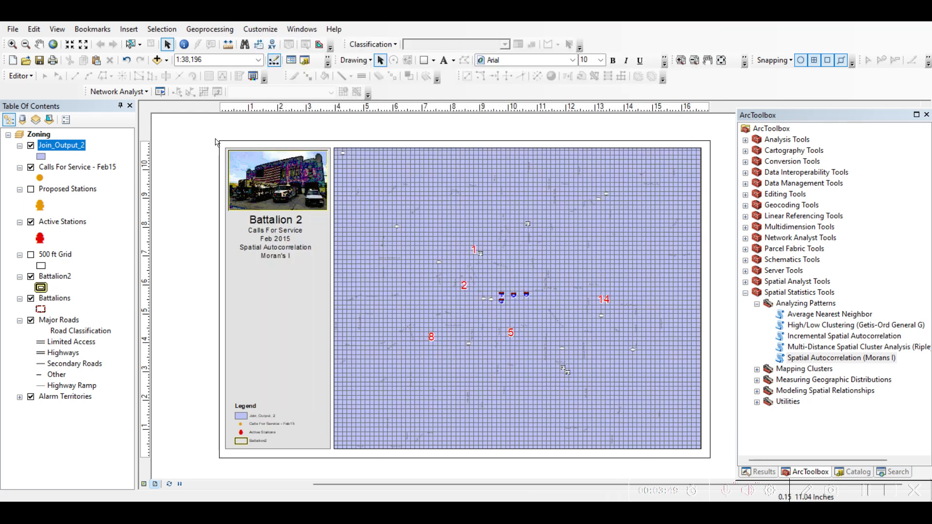
Step: Filter the Join_Output_2 layer with the definition query Count_ >0 and compare the map with the layer hidden and shown
right_click(73, 151)
click(163, 404)
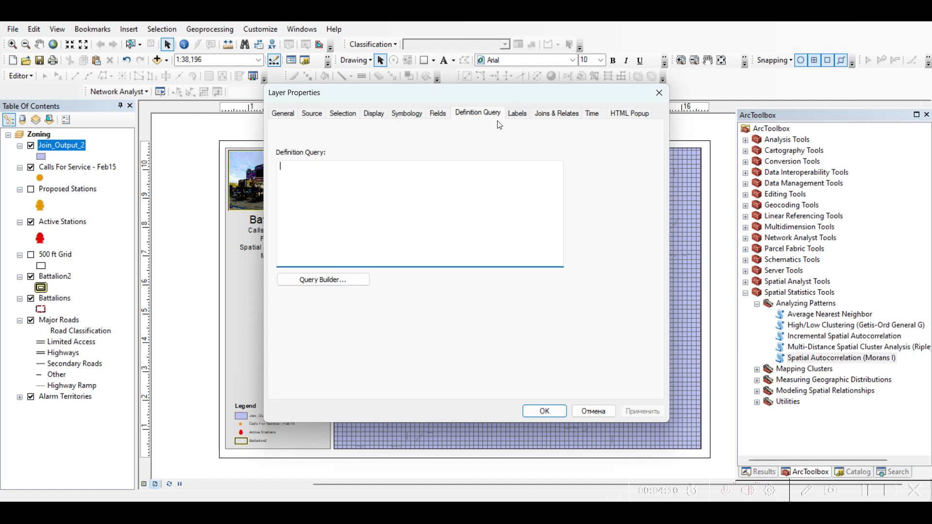
click(332, 281)
double_click(383, 166)
click(369, 222)
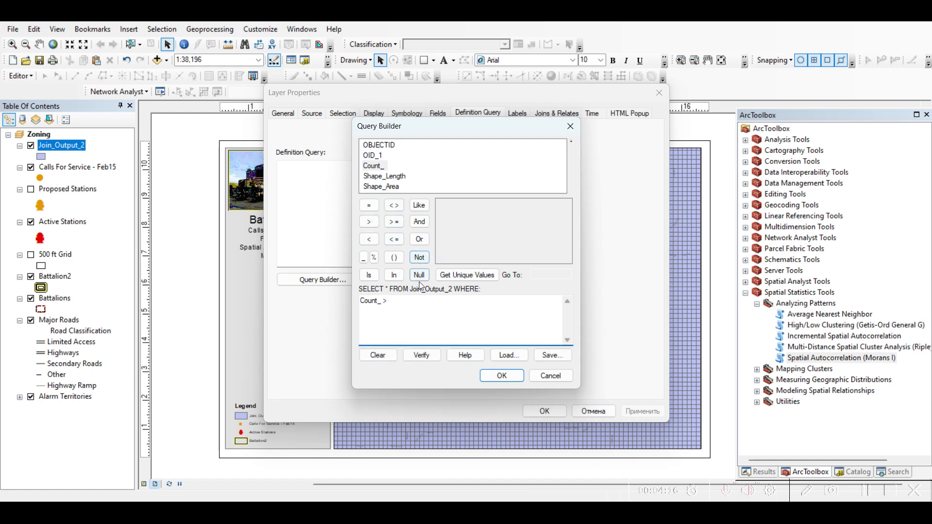
text(0)
click(505, 376)
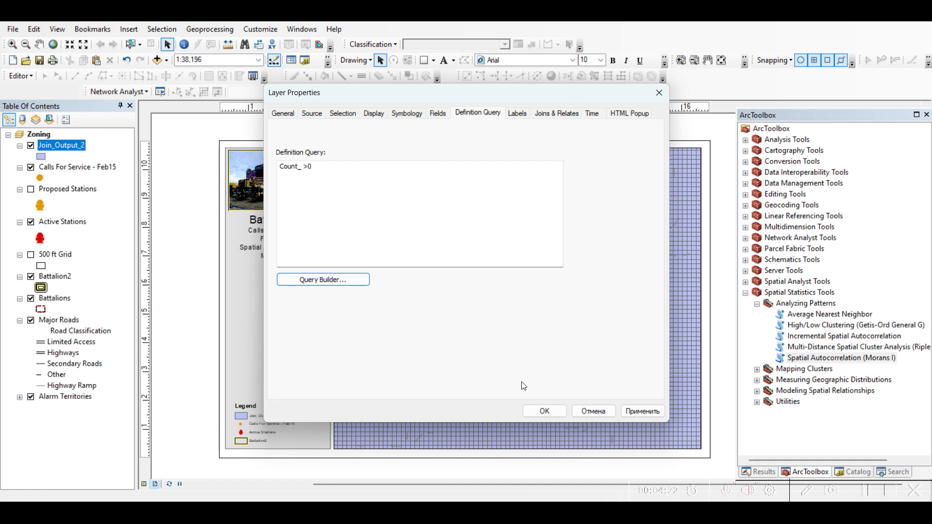
click(545, 411)
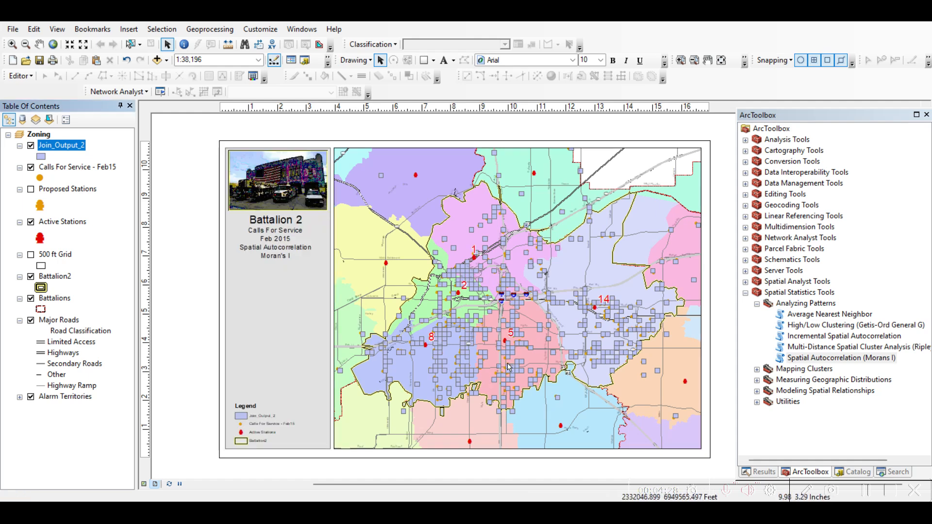
click(33, 145)
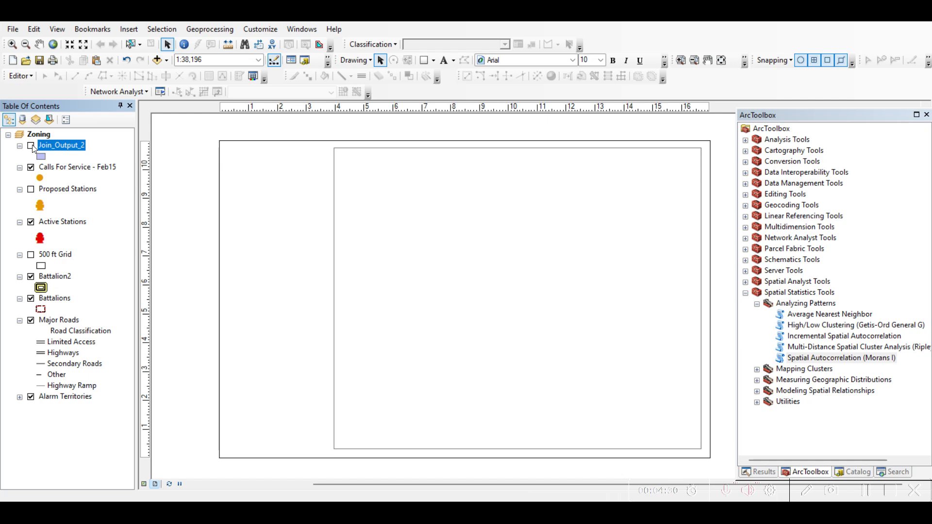
click(33, 145)
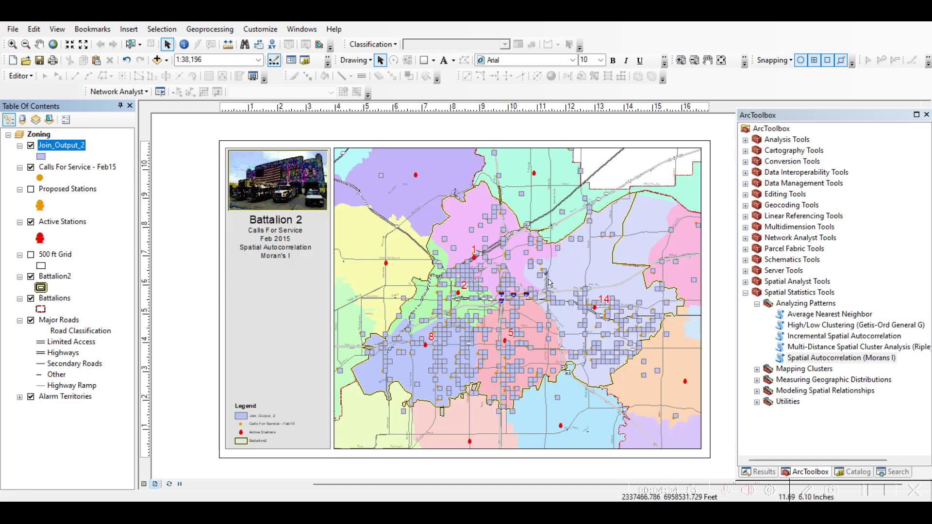
Step: Change the fill color of the Join_Output_2 layer symbol to red
click(44, 157)
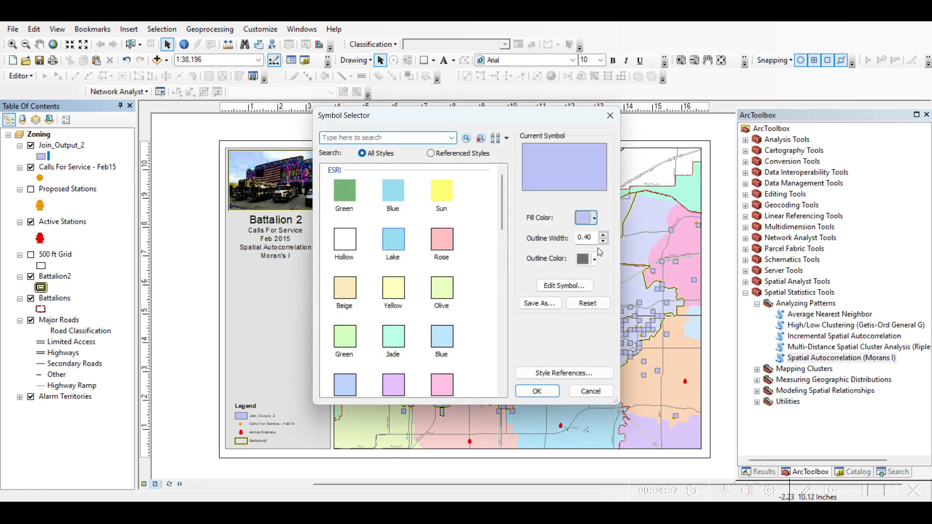
click(590, 219)
click(638, 269)
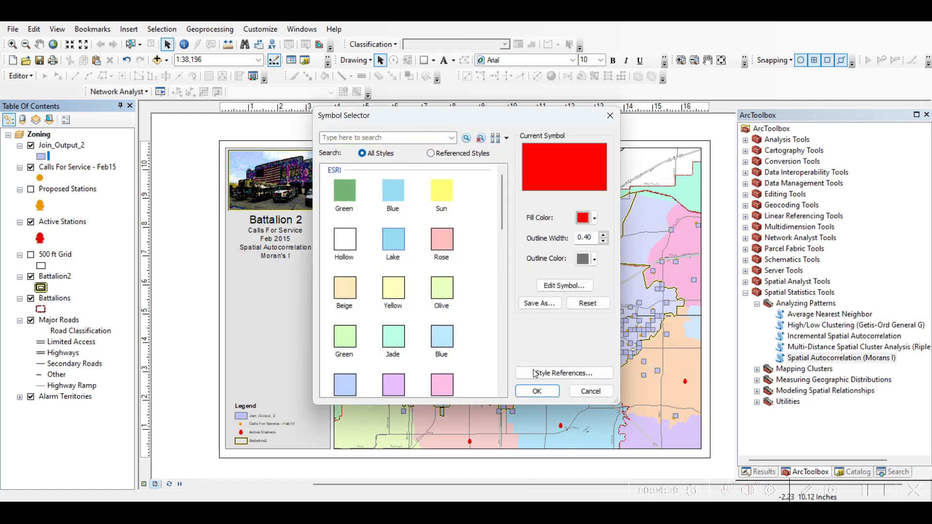
click(523, 393)
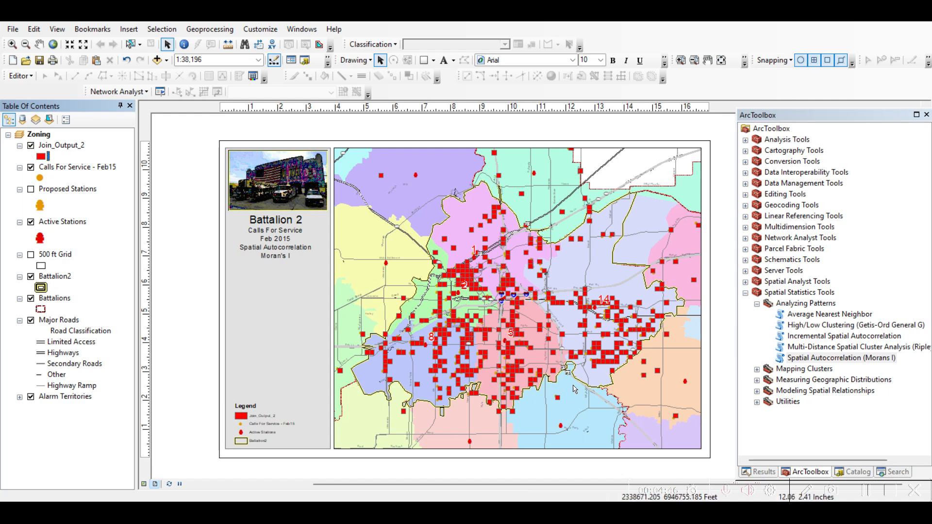
Step: Examine the records and Count_ values in the filtered Join_Output_2 attribute table, then close the table
click(64, 145)
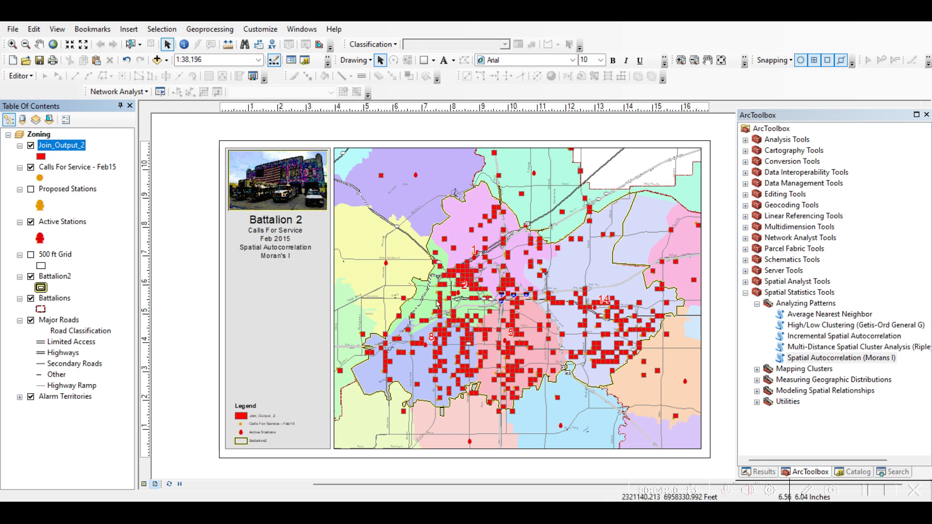
right_click(69, 145)
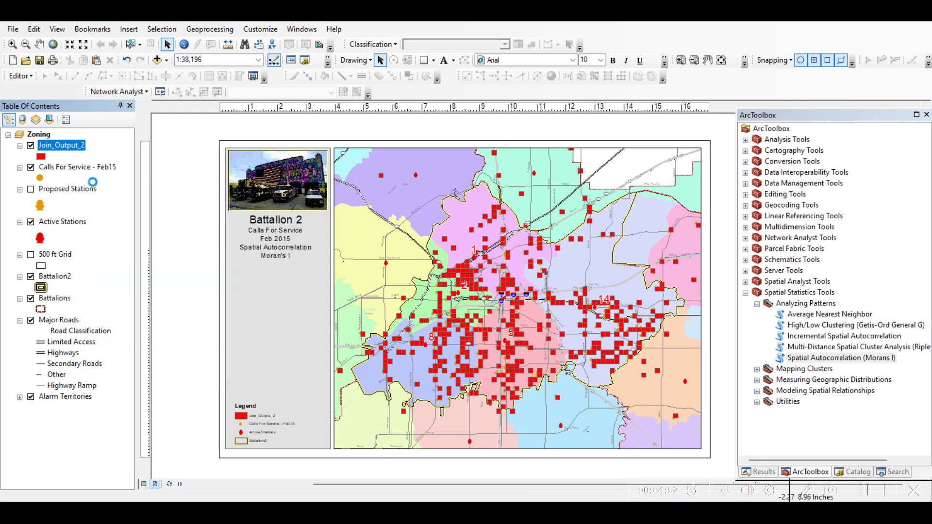
click(116, 179)
scroll(466, 247, down, 20)
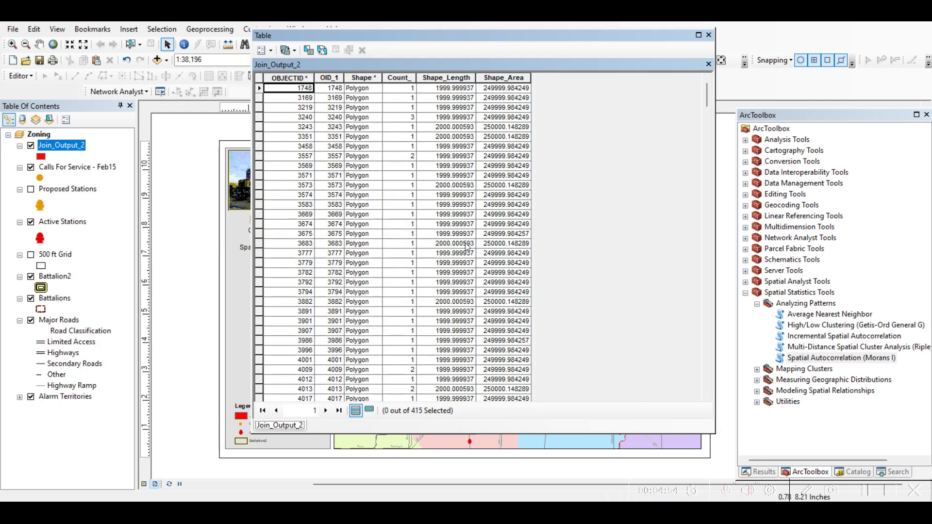
scroll(466, 246, down, 15)
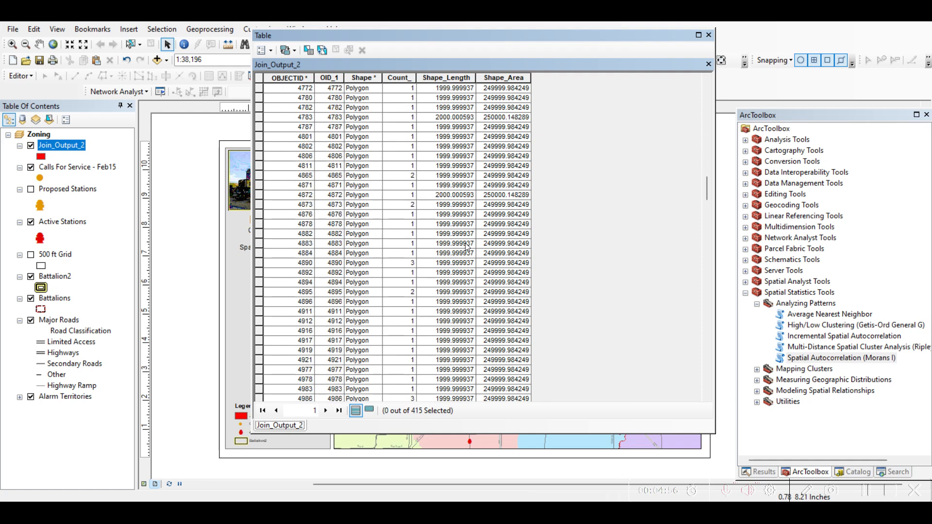
scroll(466, 246, down, 15)
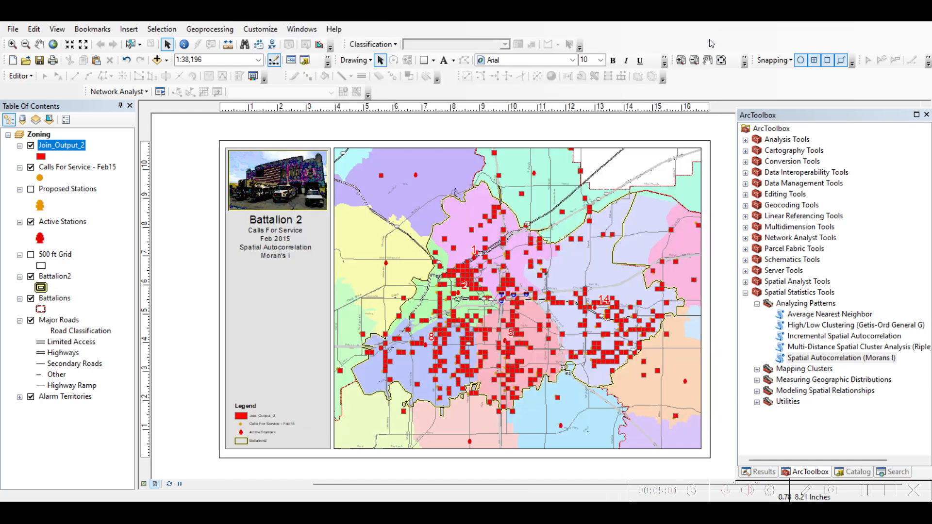
click(708, 35)
Step: Open the Spatial Autocorrelation (Morans I) tool and read its help on feature locations, attribute values and dispersed-to-clustered patterns
click(818, 359)
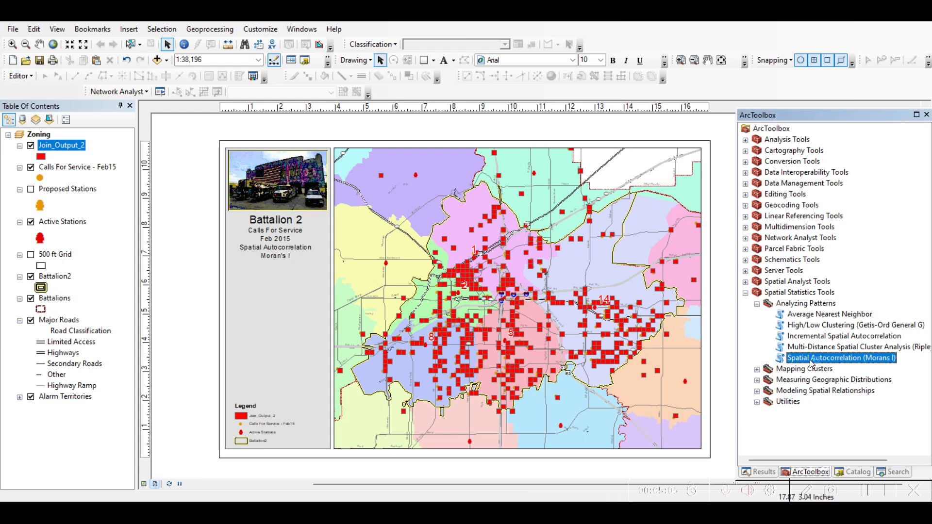
double_click(811, 359)
scroll(724, 244, down, 3)
scroll(724, 244, up, 3)
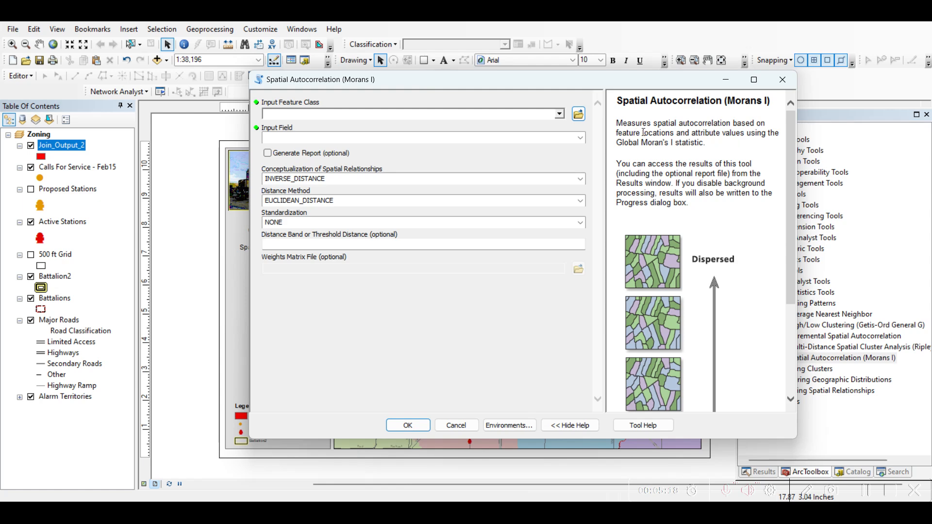
drag(643, 133, 717, 133)
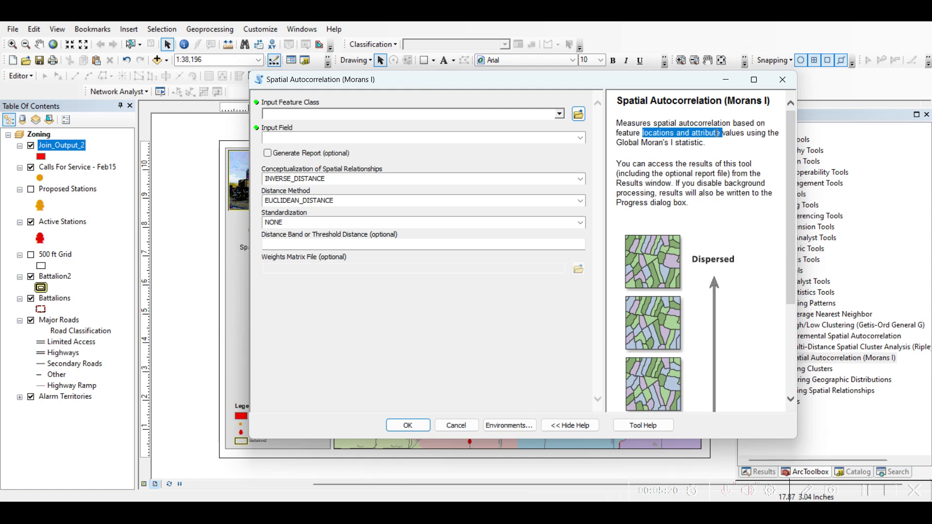
click(727, 153)
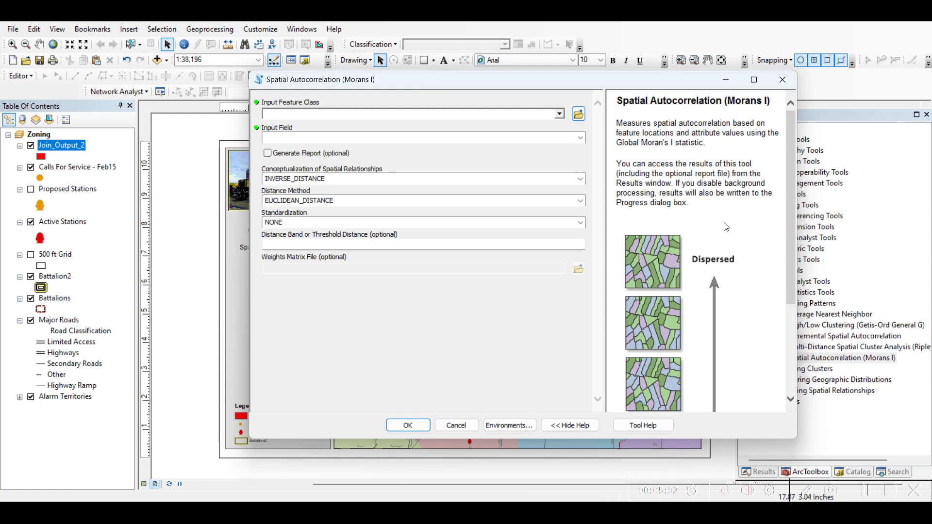
scroll(726, 227, down, 3)
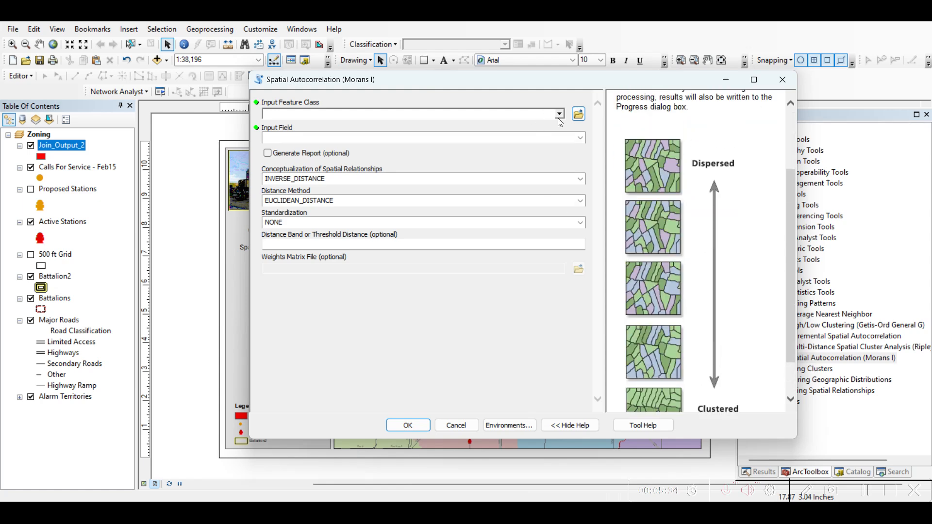
click(559, 114)
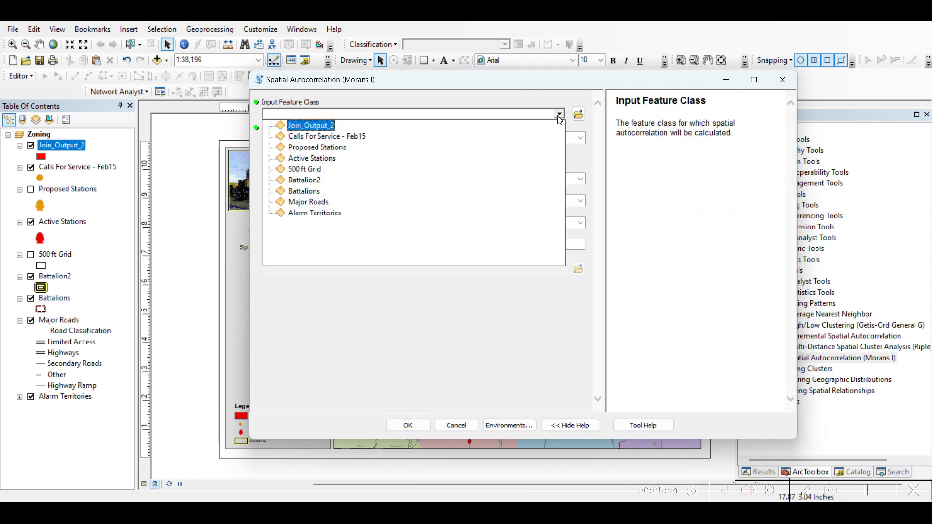
click(322, 129)
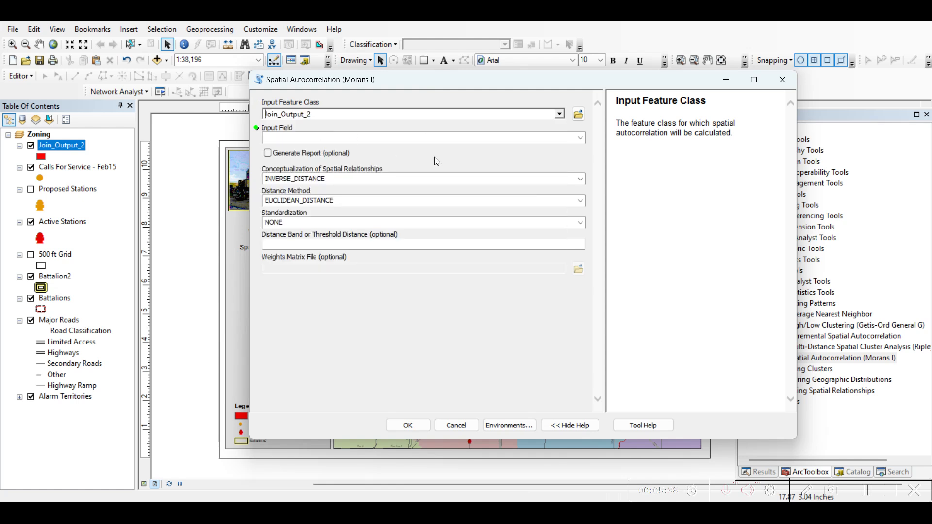
click(581, 139)
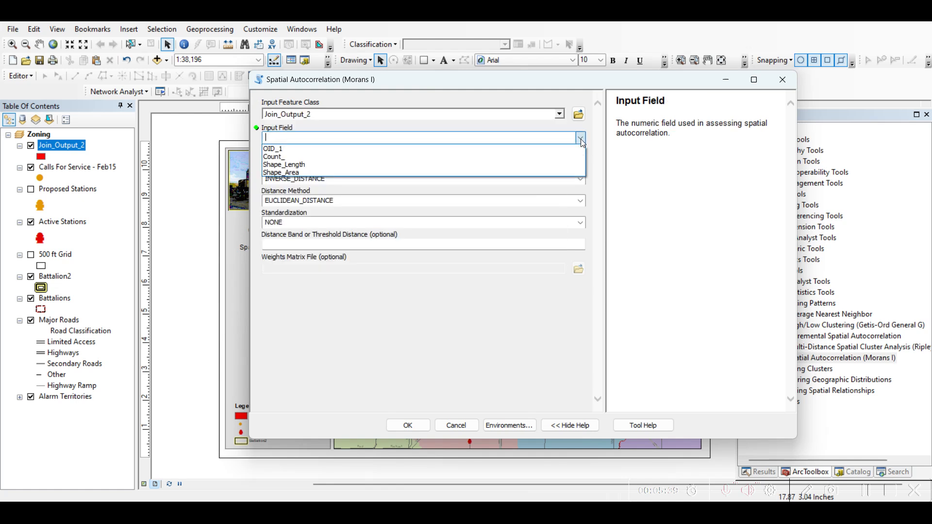
click(271, 157)
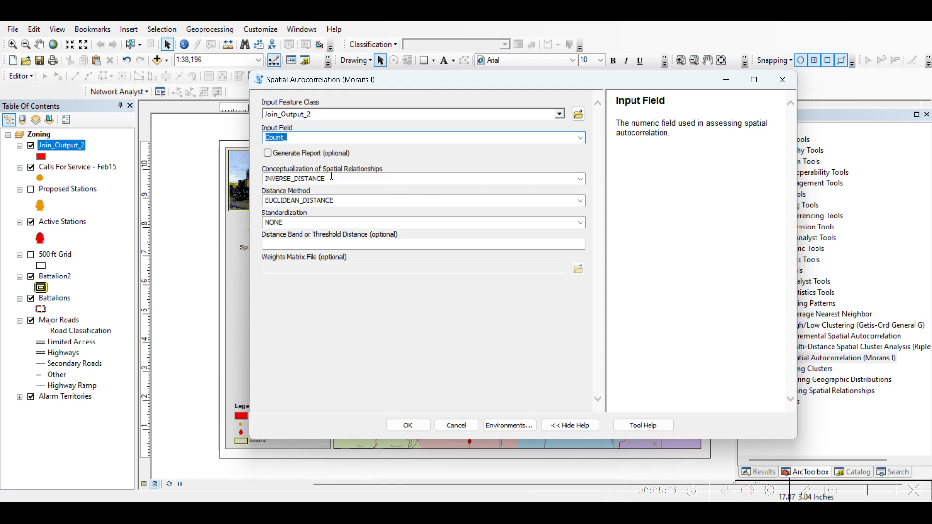
click(268, 154)
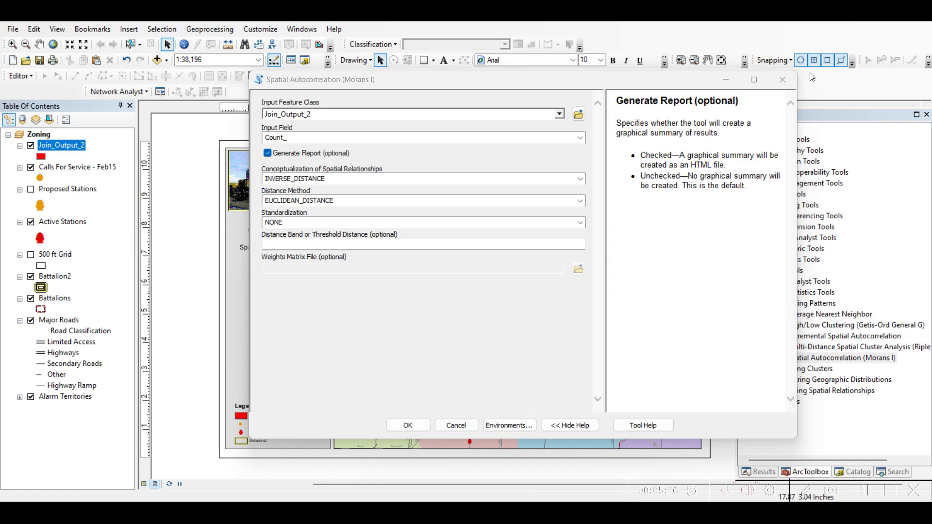
click(781, 80)
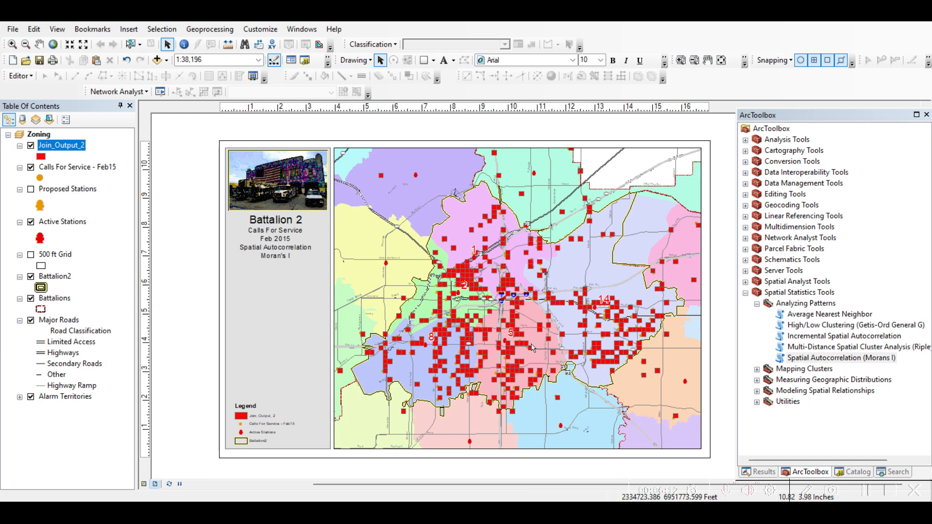
click(849, 410)
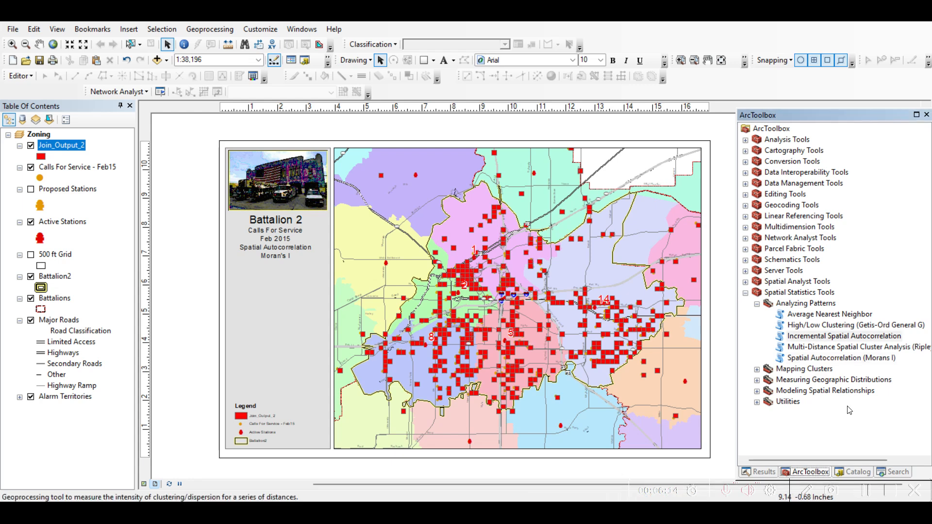
double_click(842, 358)
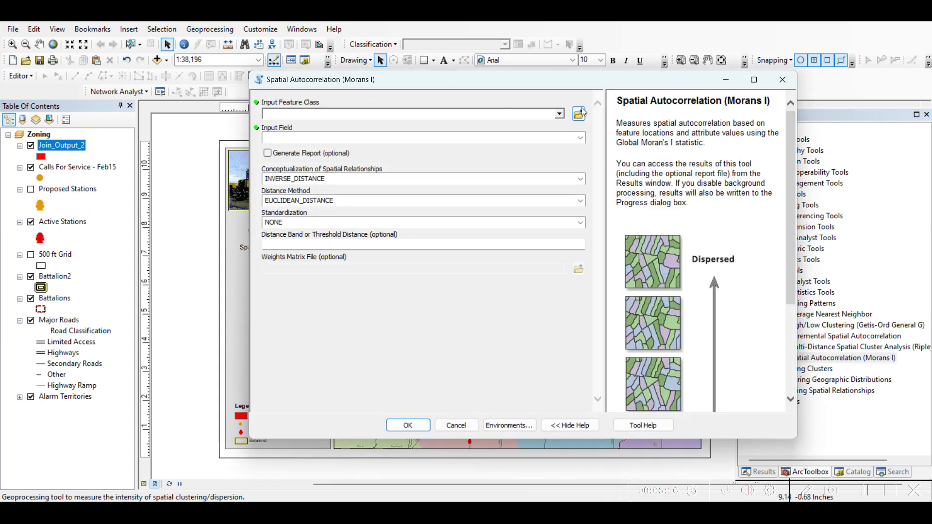
click(559, 114)
click(509, 134)
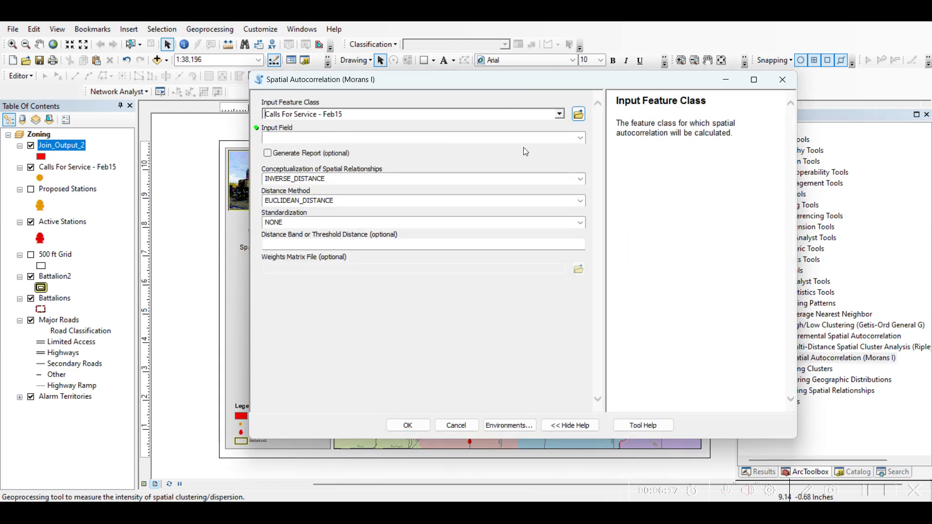
click(580, 138)
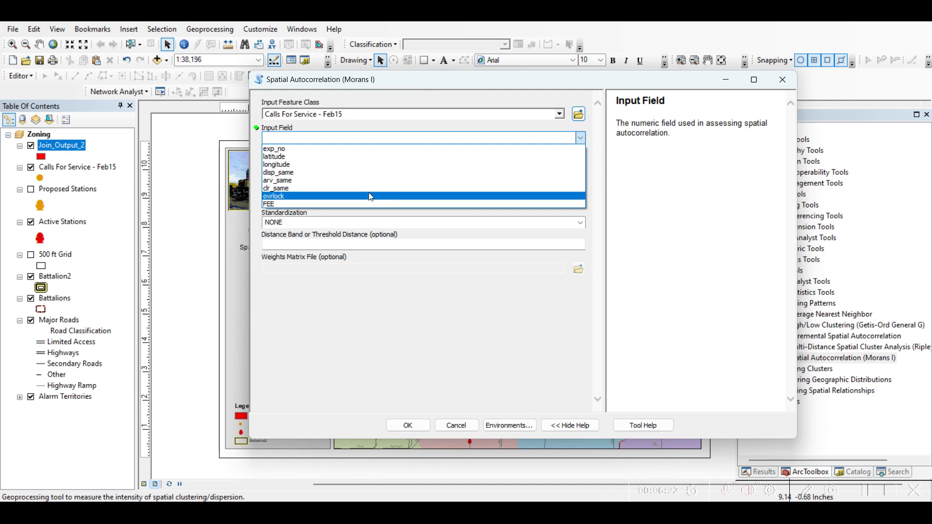
click(869, 496)
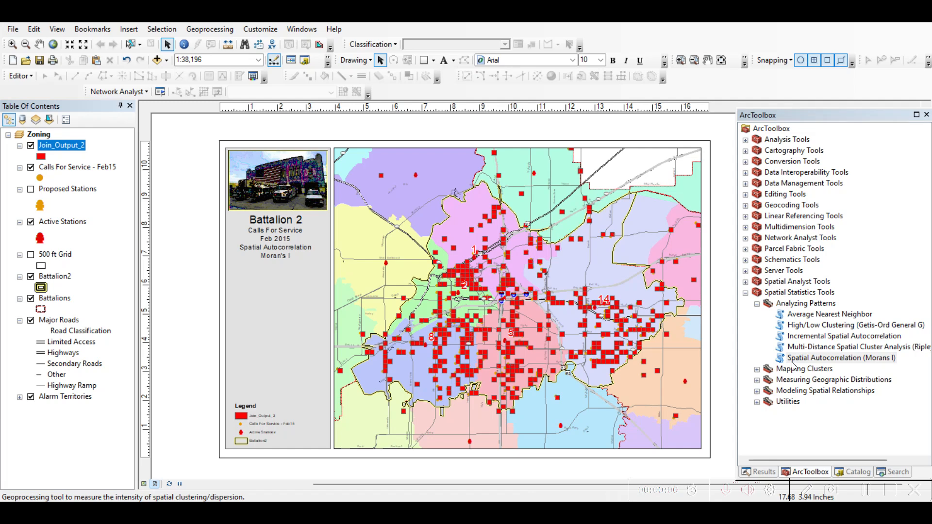
Step: Set up Spatial Autocorrelation (Morans I) with Join_Output_2 as input feature class, Count_ as input field, and report generation enabled
double_click(825, 358)
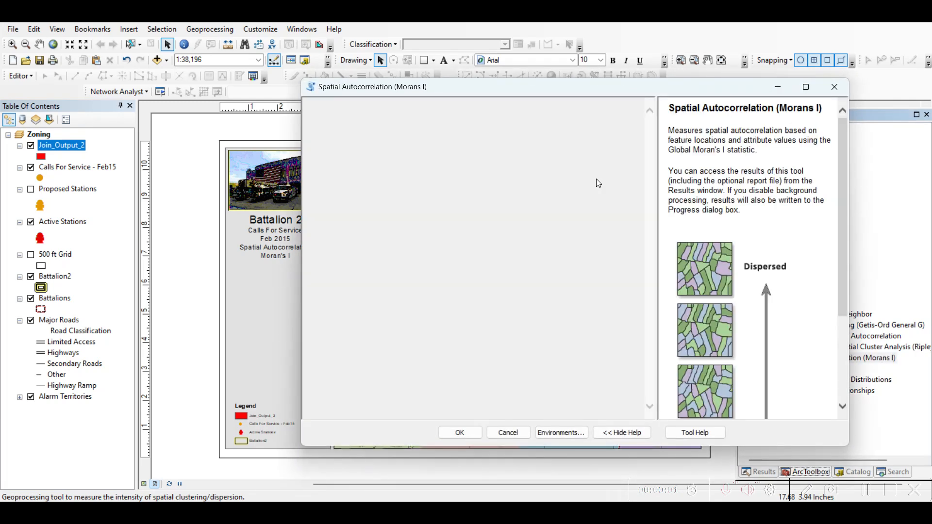
click(611, 122)
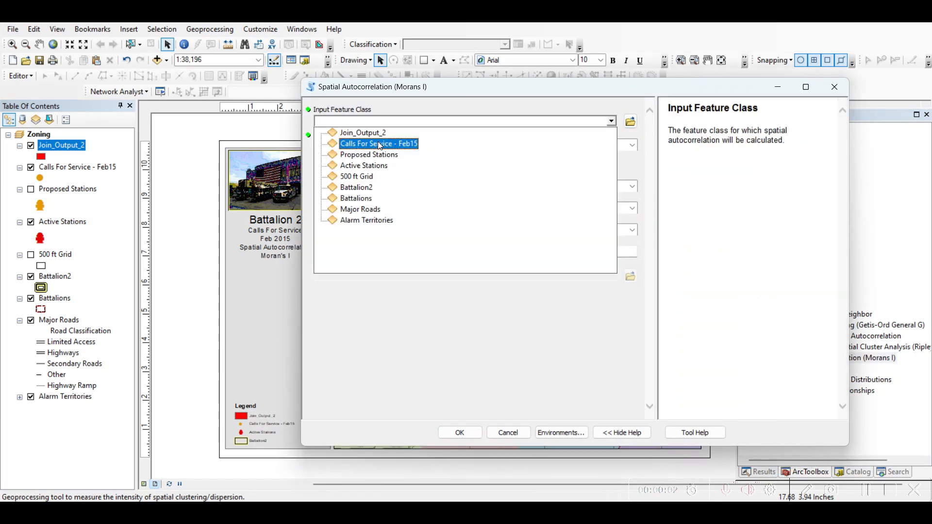
click(376, 137)
click(632, 145)
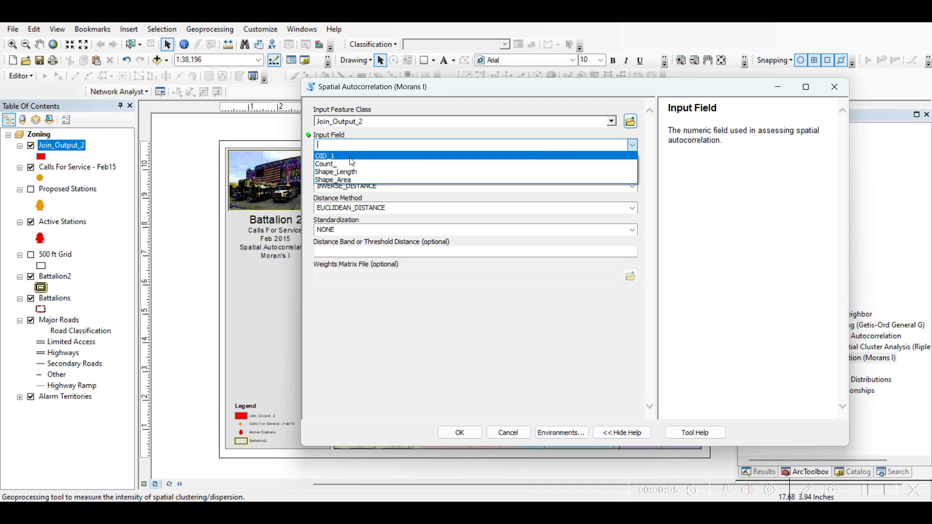
click(330, 165)
click(319, 161)
Step: Set the distance band or threshold distance to 3500 and run the Spatial Autocorrelation tool
click(587, 252)
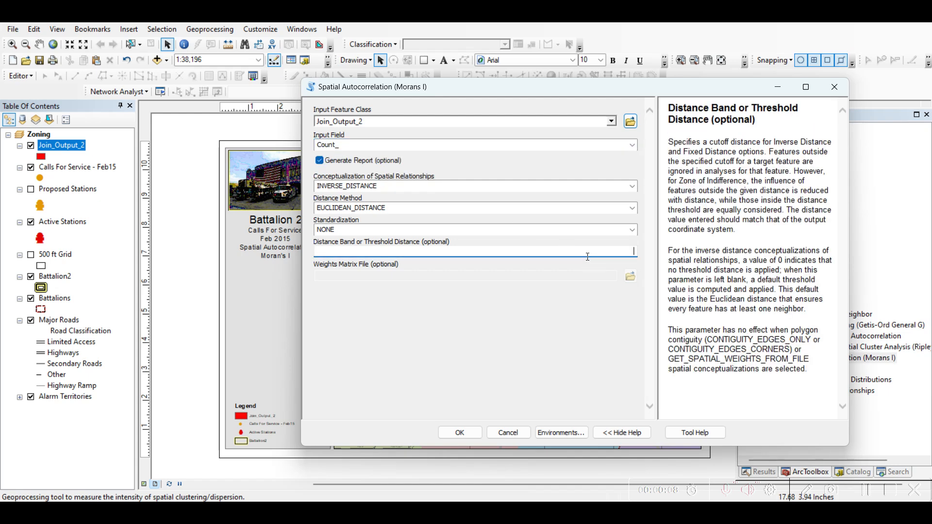
text(3500)
drag(407, 86, 610, 110)
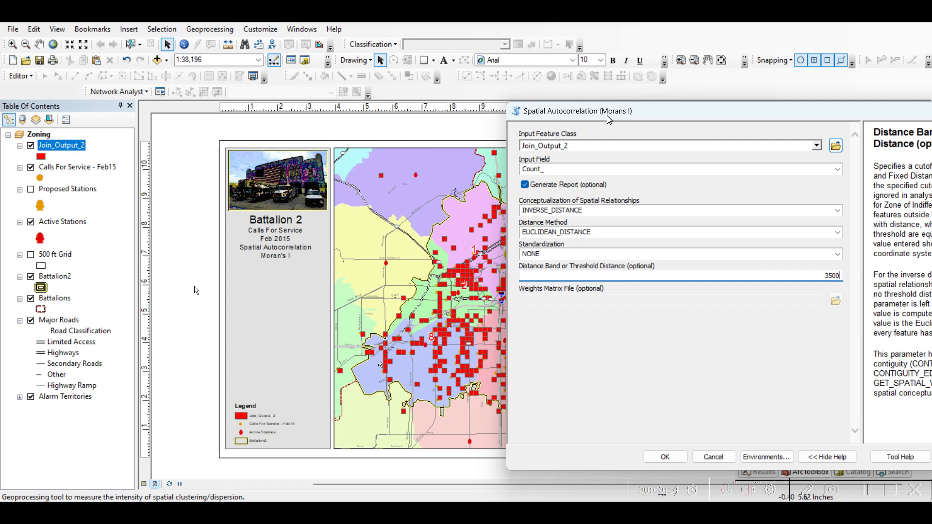
drag(608, 117, 274, 114)
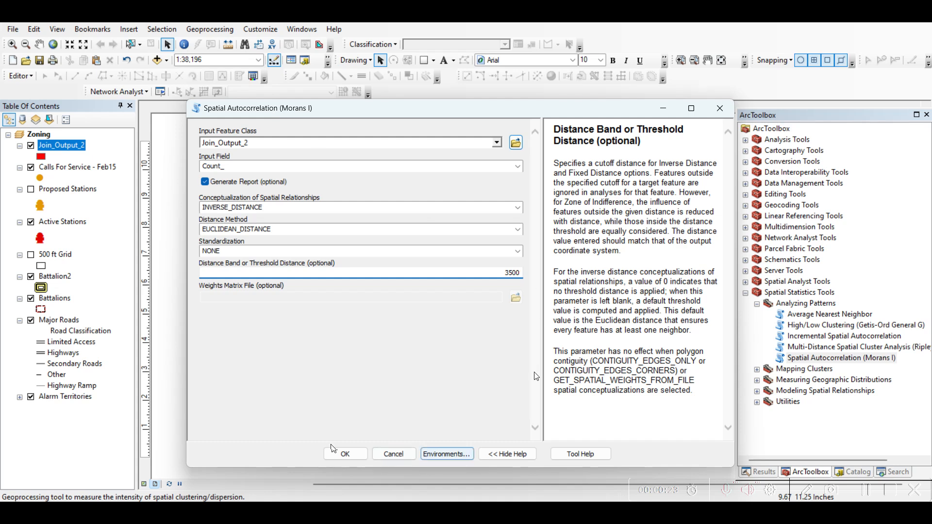
click(345, 454)
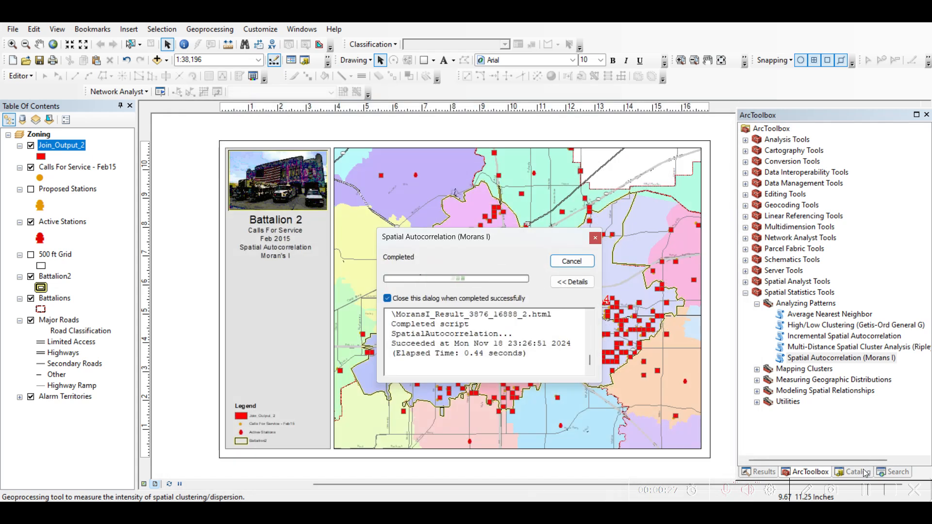
Step: Expand the newest Spatial Autocorrelation entry in the geoprocessing results and open its report file MoransI_Result_3876_16888_2.html
click(760, 471)
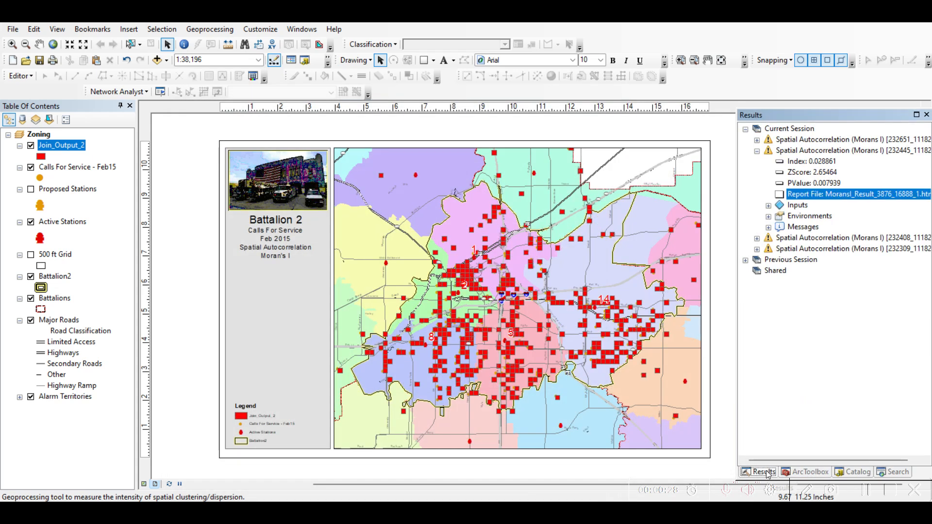
click(757, 151)
click(756, 141)
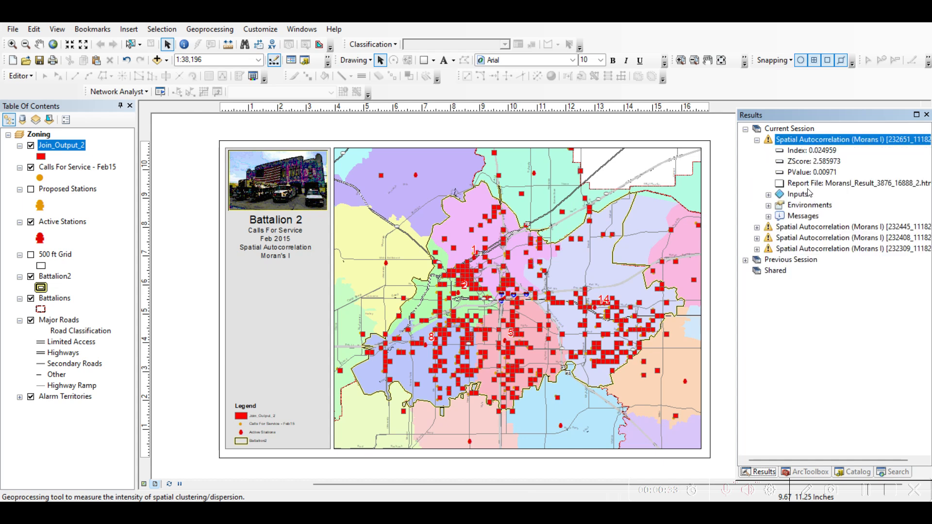
click(810, 186)
double_click(813, 188)
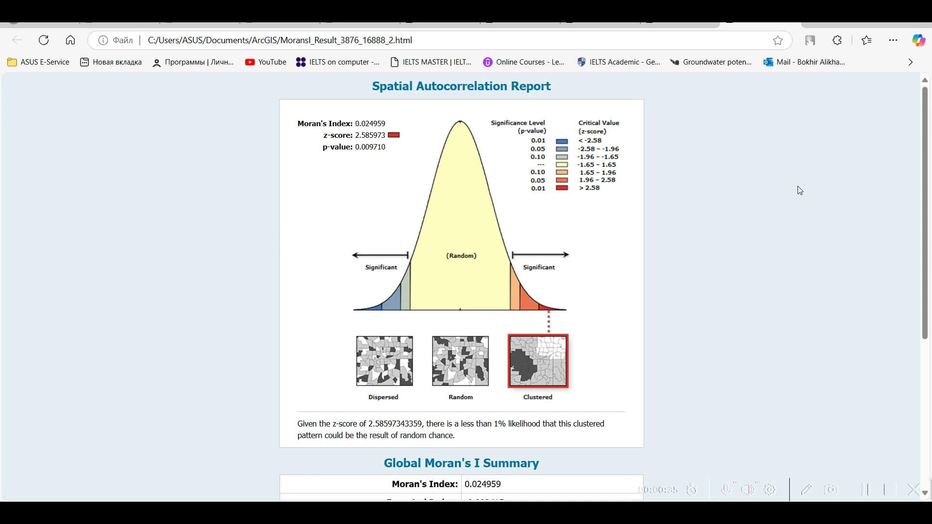
Step: Examine the report's Moran's Index, z-score, p-value, distribution curve, Global Moran's I Summary and Dataset Information
scroll(398, 135, down, 3)
scroll(453, 229, up, 3)
drag(357, 124, 387, 124)
click(375, 151)
drag(357, 135, 386, 136)
click(361, 152)
scroll(409, 363, down, 1)
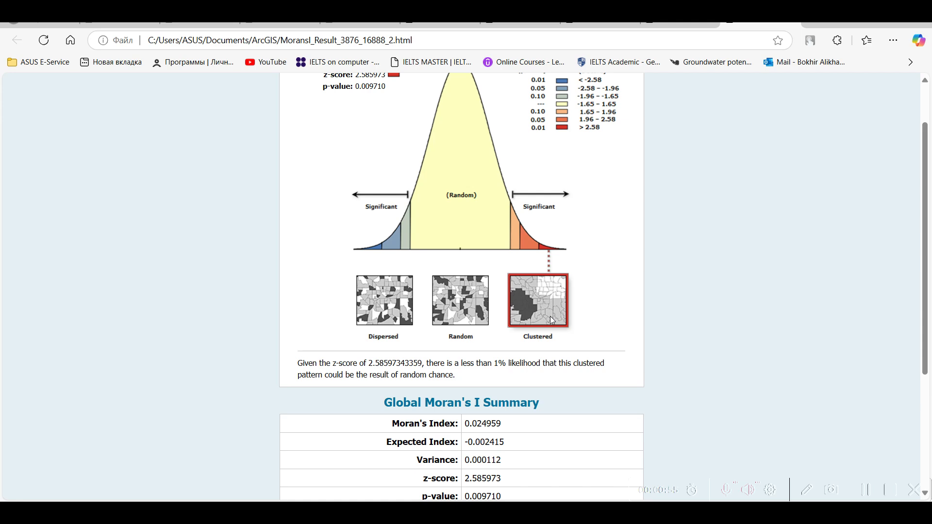
scroll(552, 320, down, 3)
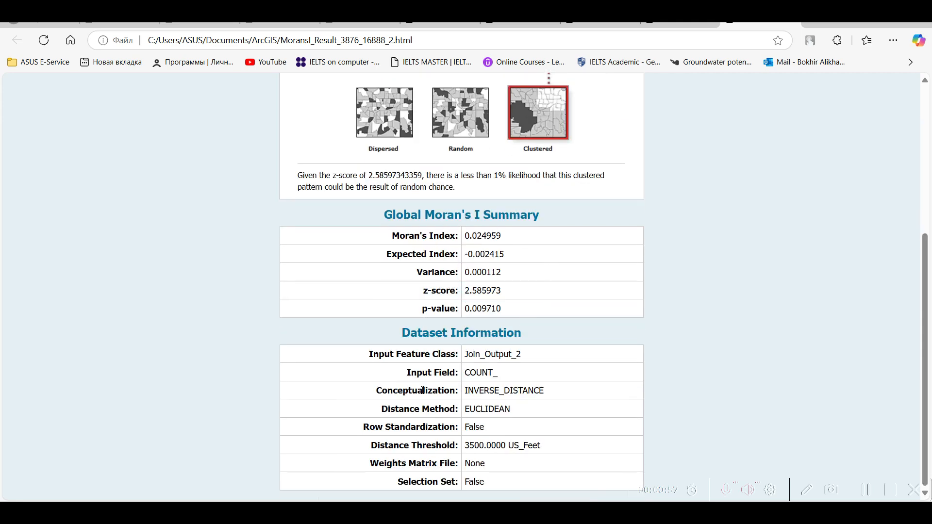
scroll(453, 291, up, 3)
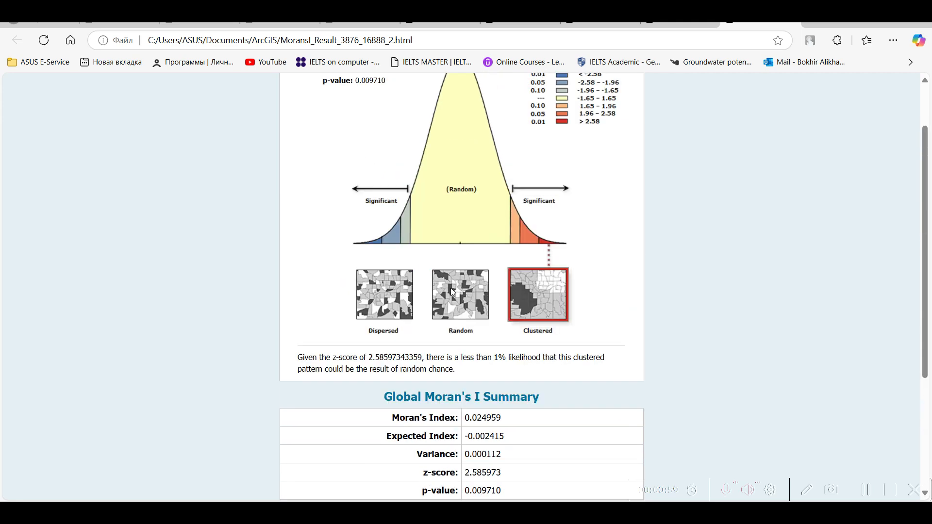
scroll(453, 292, down, 3)
scroll(510, 306, up, 4)
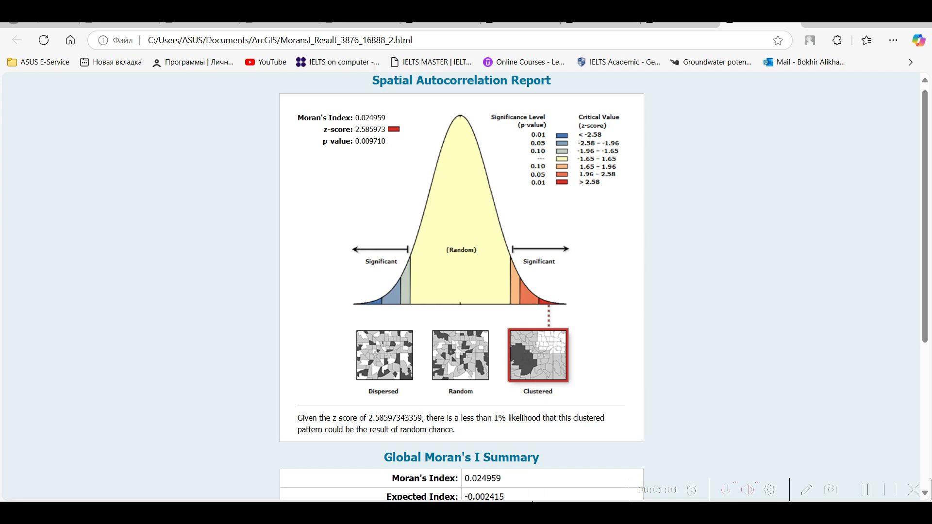
Step: Switch back to ArcMap and run Spatial Autocorrelation (Morans I) on Join_Output_2's Count_ field with report generation and a 4000 distance threshold
key(alt+Tab)
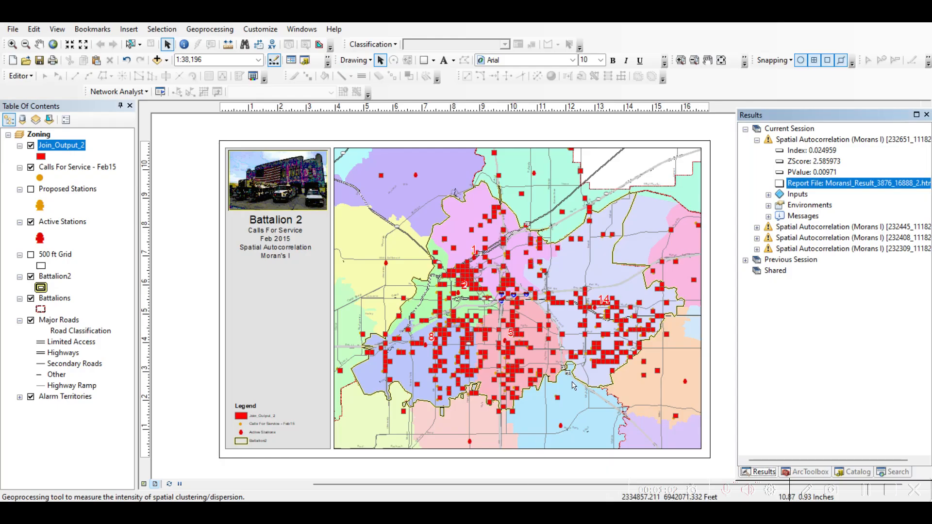
click(807, 472)
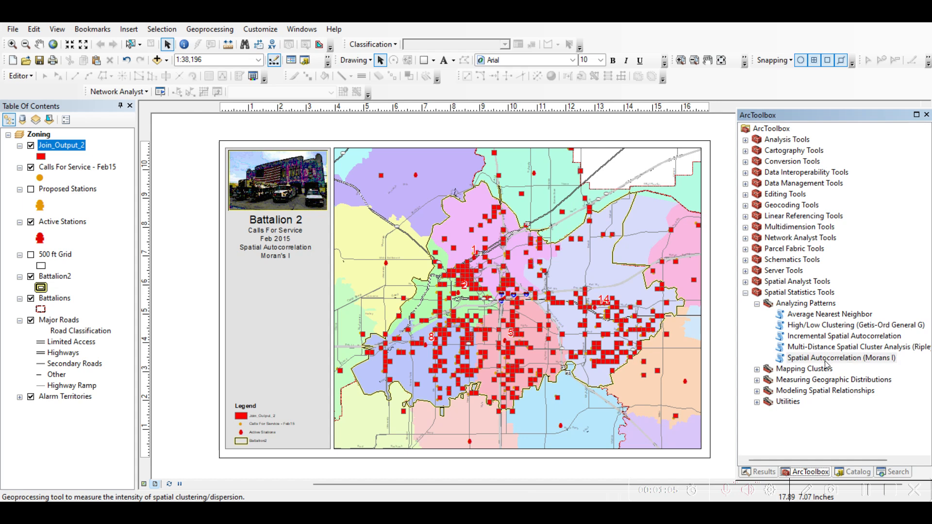
double_click(826, 360)
click(496, 143)
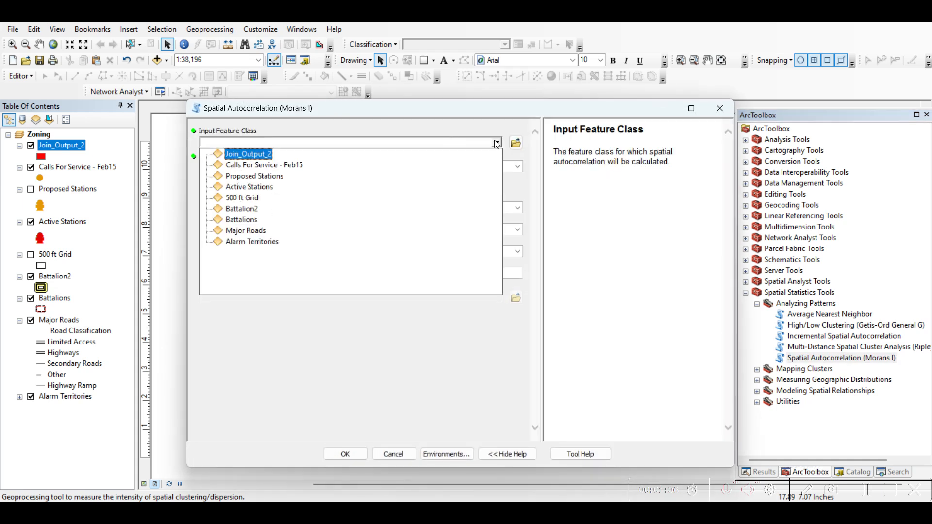
click(253, 154)
click(517, 166)
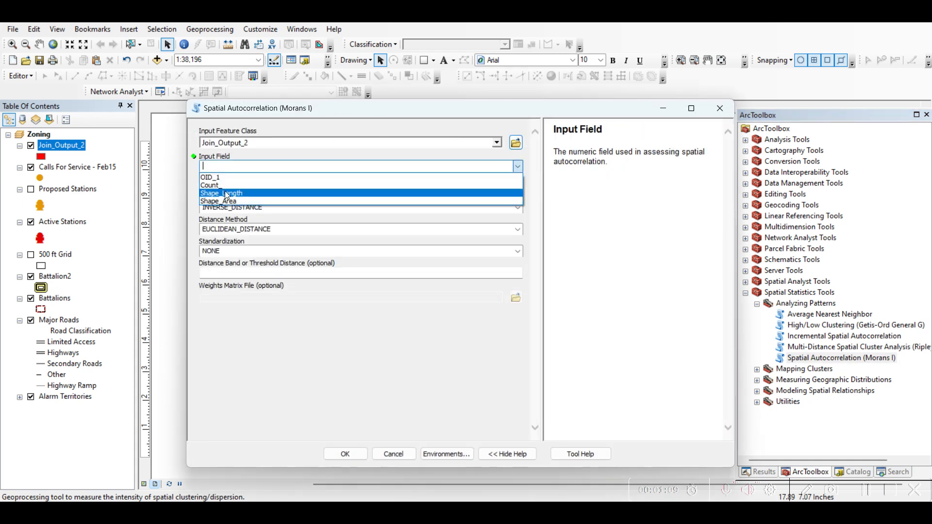
click(219, 185)
click(205, 182)
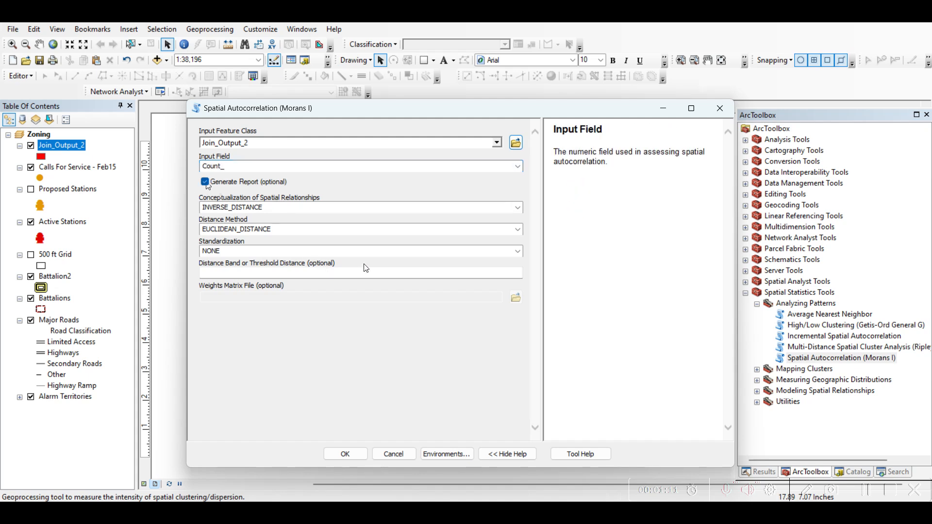
click(464, 272)
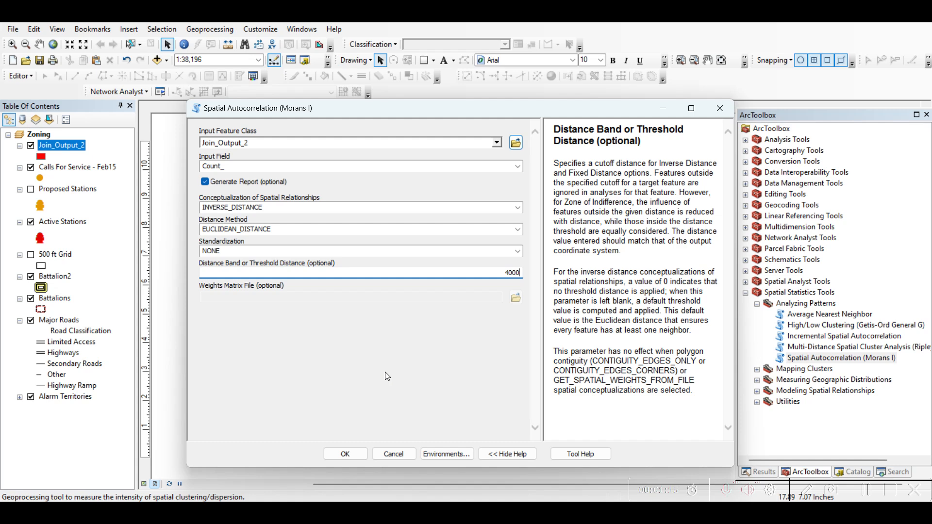
click(357, 454)
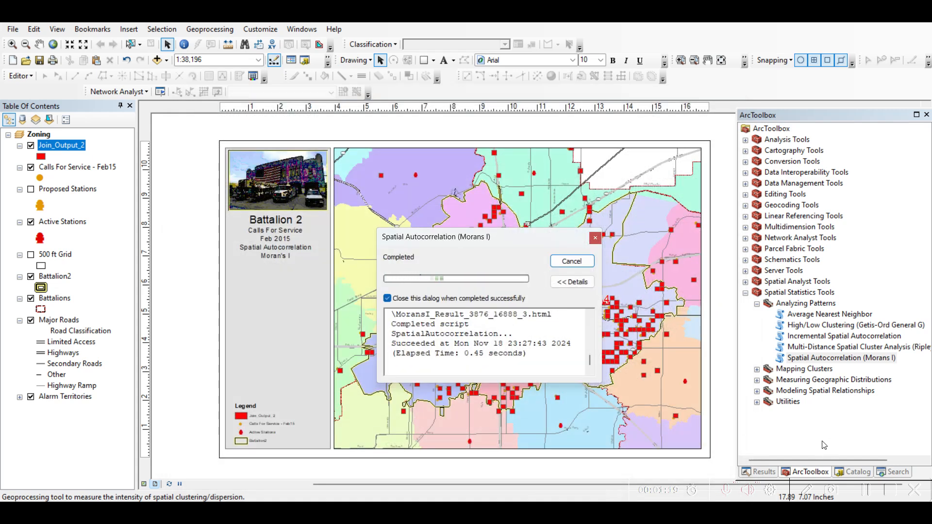
Step: Collapse the previous result, expand the newest Spatial Autocorrelation entry and open its report file MoransI_Result_3876_16888_3.html
click(770, 473)
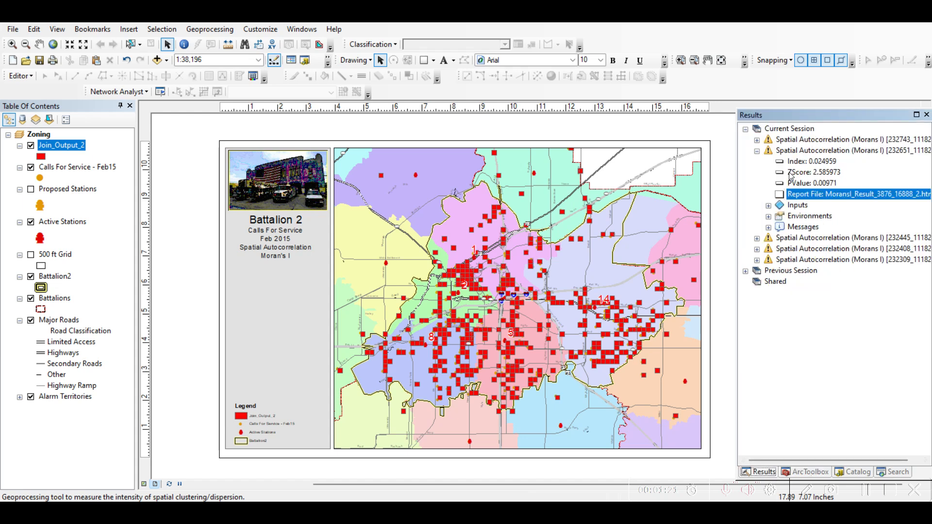
click(757, 151)
click(757, 140)
double_click(806, 185)
Step: Examine the z-score, clustering statement and Global Moran's I Summary in the report for the 4000 distance threshold
scroll(515, 275, down, 5)
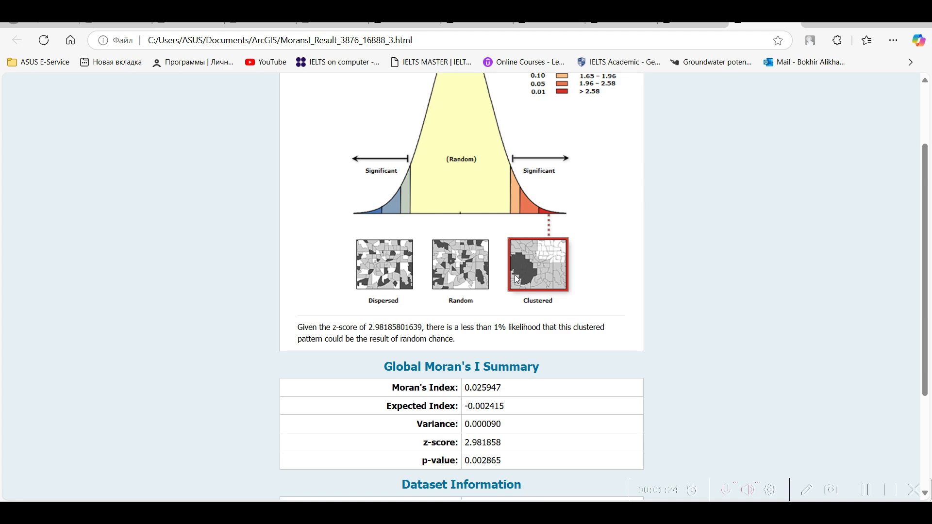
scroll(514, 275, up, 2)
scroll(513, 259, down, 4)
scroll(451, 277, up, 4)
drag(356, 135, 386, 136)
scroll(472, 418, down, 1)
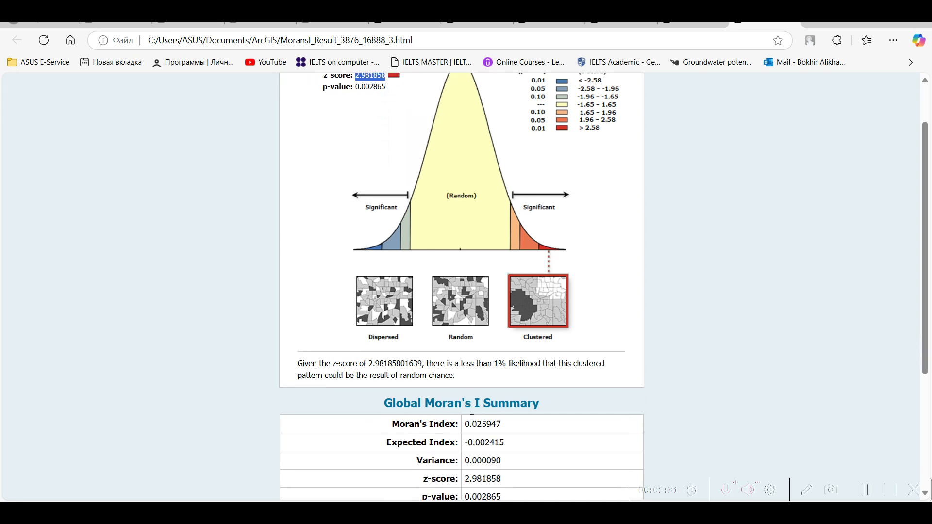
click(571, 281)
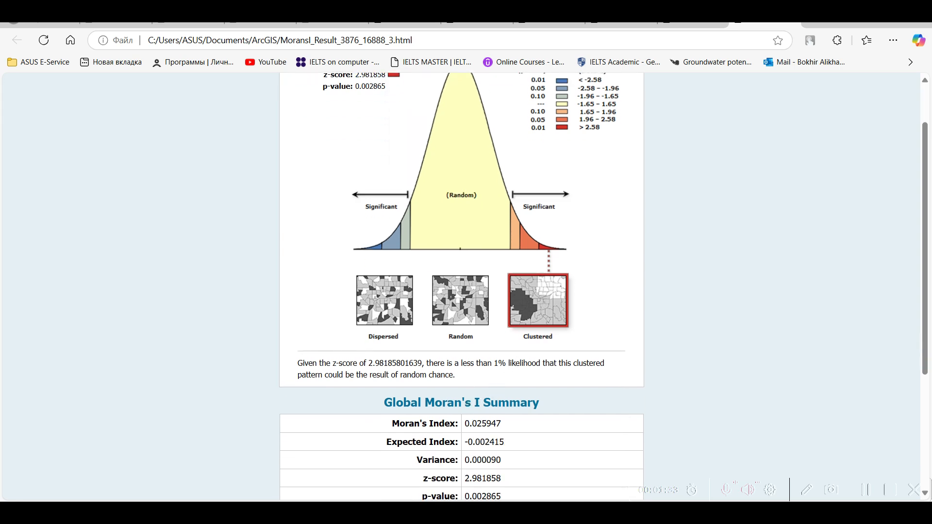
Step: Switch back to ArcMap, regroup the ArcToolbox, Results, Catalog and Search windows, and bring up ArcToolbox
key(alt+Tab)
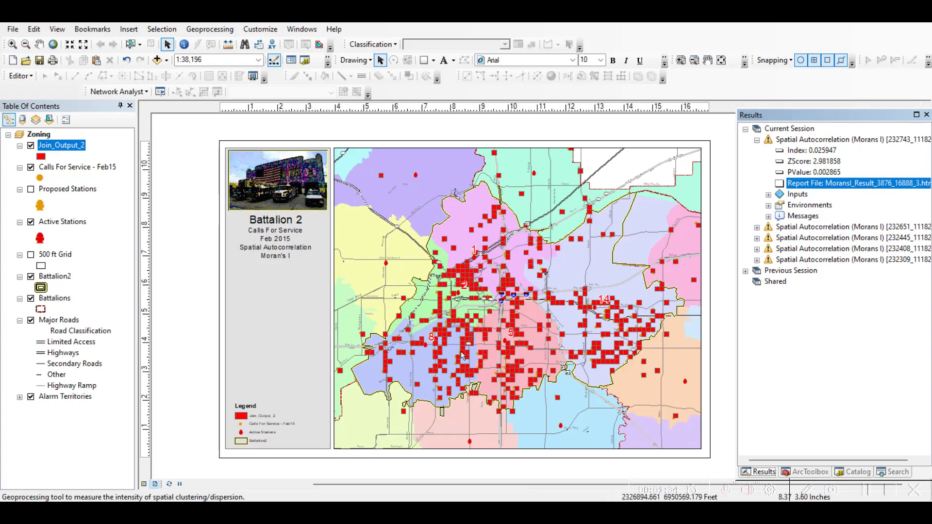
double_click(798, 474)
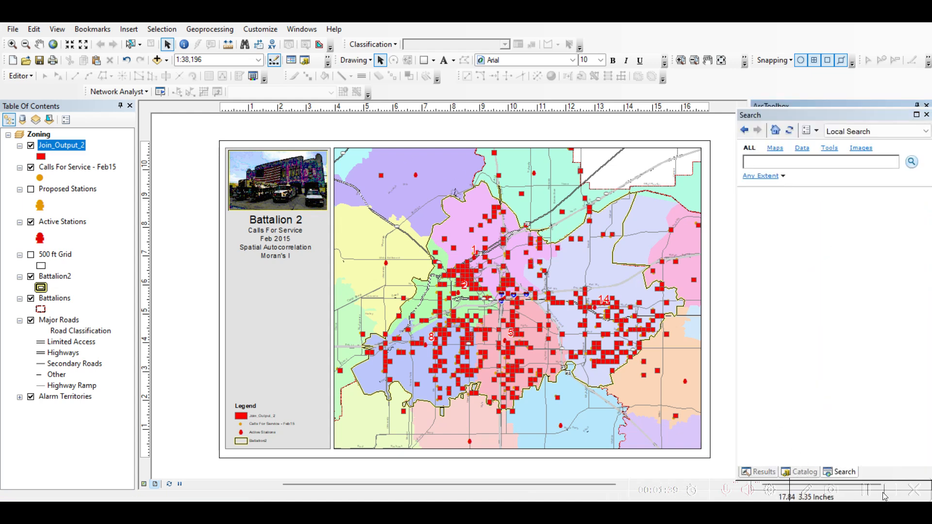
double_click(775, 118)
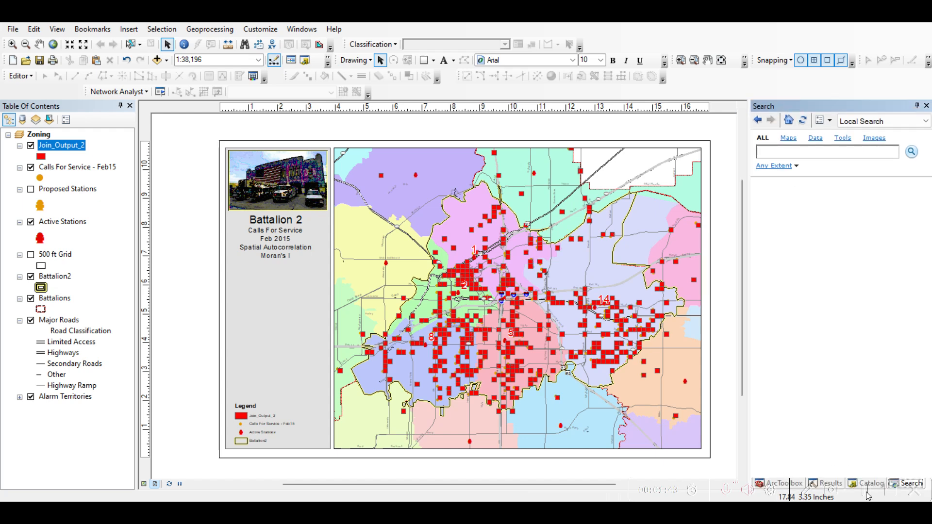
click(784, 450)
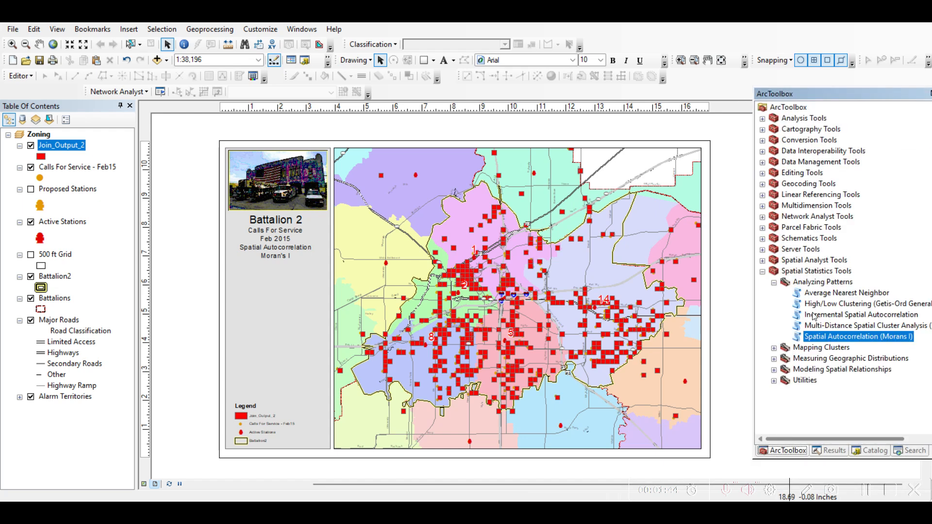
Step: Run Spatial Autocorrelation (Morans I) on Join_Output_2's Count_ field with report generation and a distance threshold of 3000
double_click(827, 335)
click(497, 144)
click(235, 154)
click(517, 167)
click(233, 175)
click(205, 181)
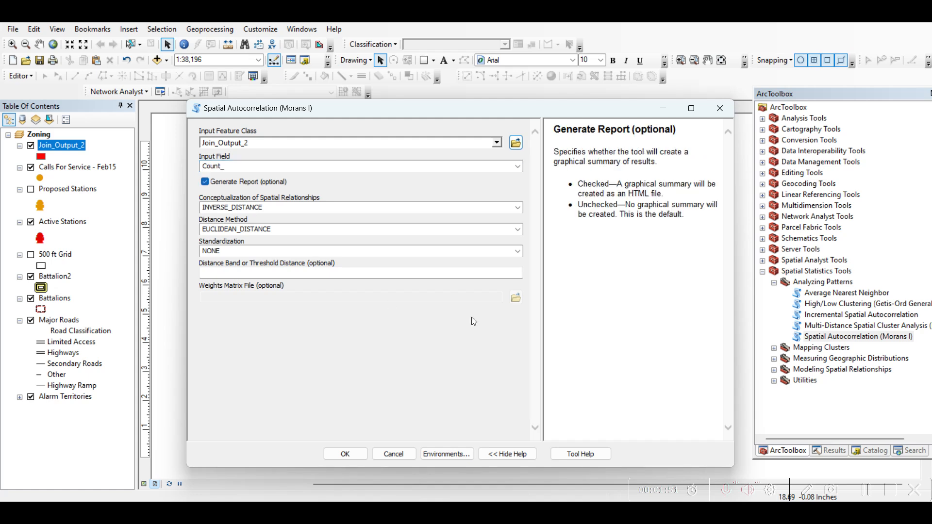
click(492, 274)
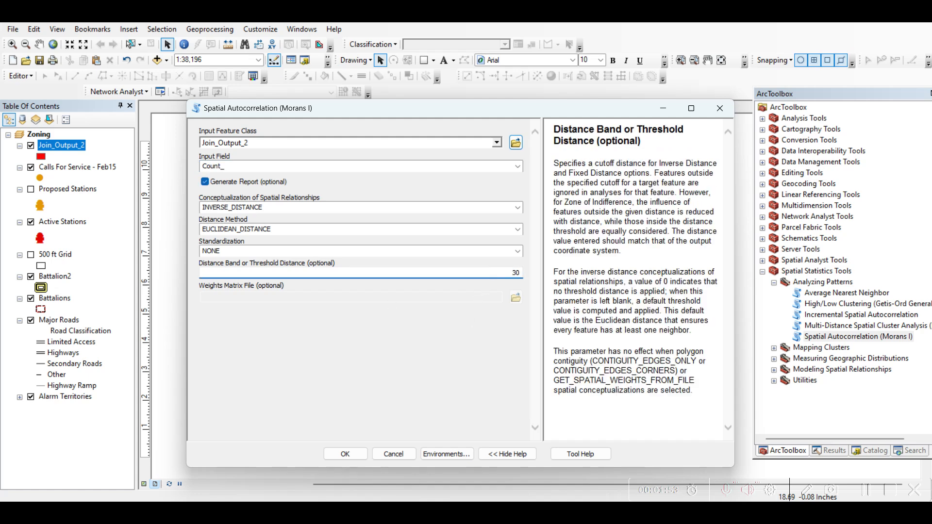
click(345, 453)
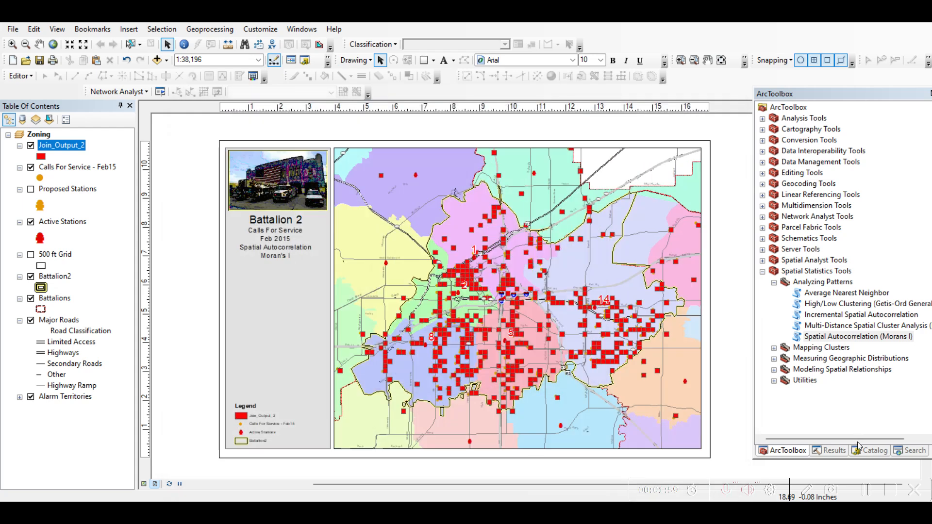
Step: Expand the newest Spatial Autocorrelation entry in the geoprocessing results and open its report file MoransI_Result_3876_16888_4.html
click(834, 451)
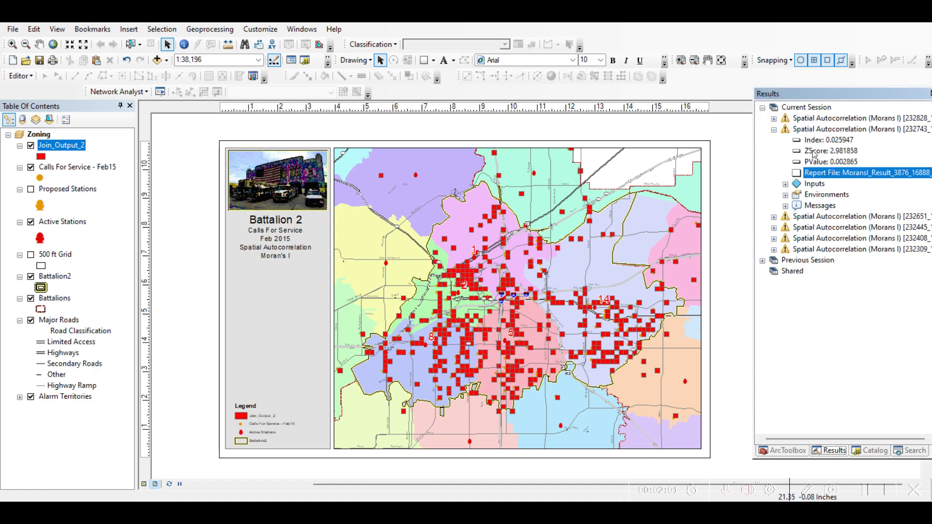
click(774, 130)
double_click(815, 129)
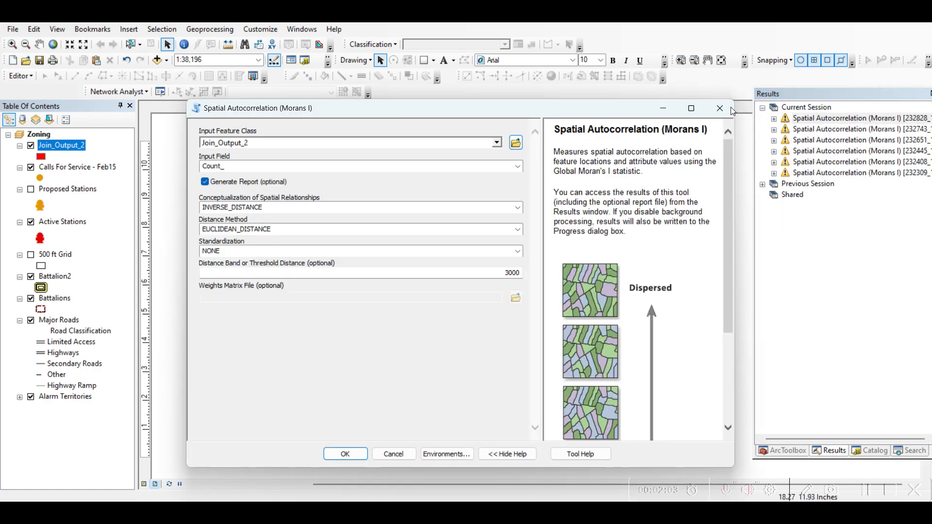
click(720, 108)
click(774, 119)
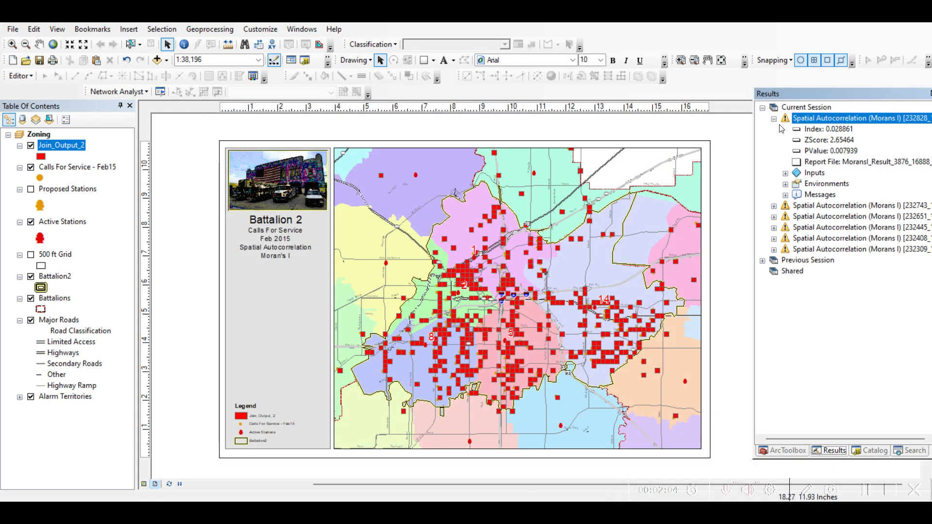
click(816, 152)
double_click(816, 162)
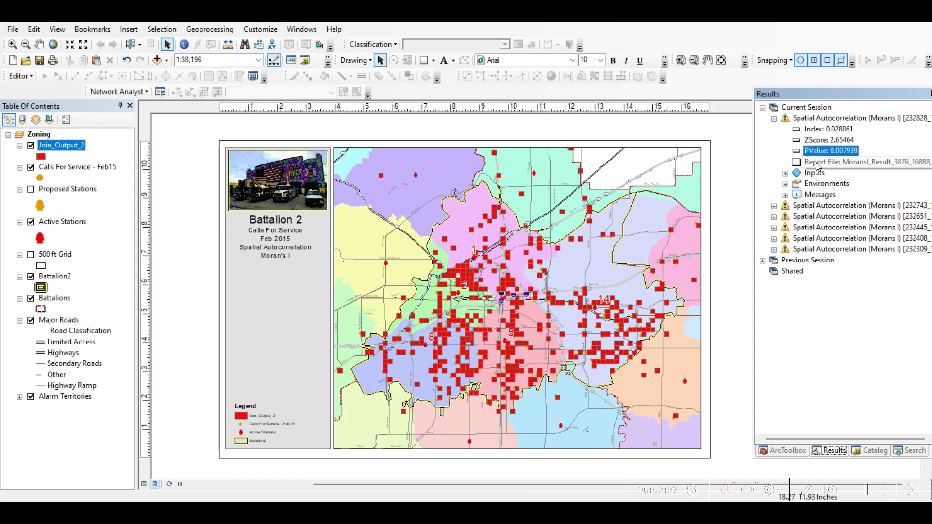
Step: Examine the Moran's Index, the random-chance statement and the summary tables in the report for the 3000 distance threshold
drag(358, 135, 392, 128)
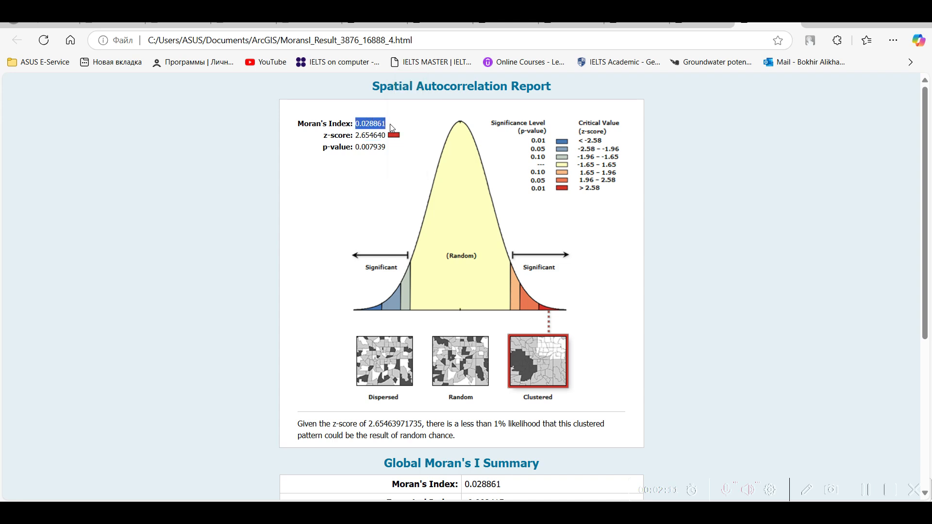
click(635, 263)
scroll(495, 277, down, 3)
drag(515, 262, 345, 254)
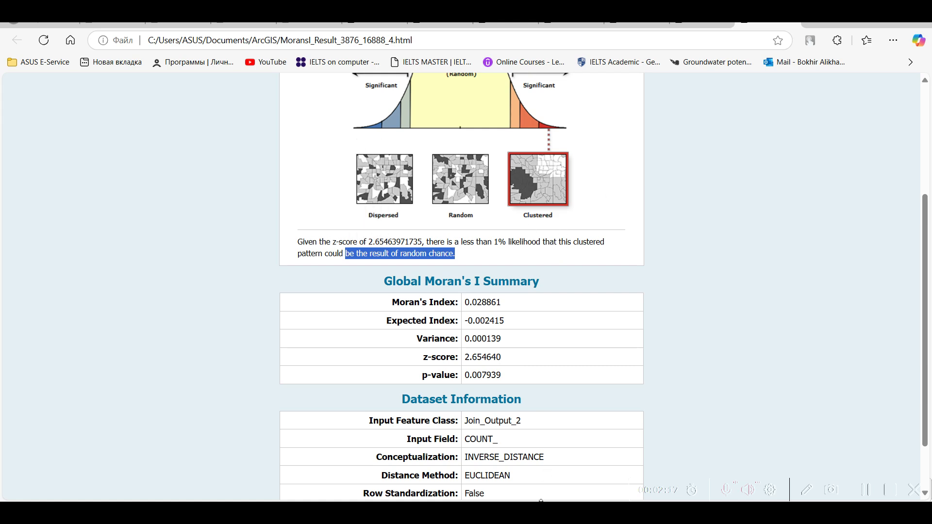
Step: Switch back to ArcMap and bring up the ArcToolbox window, making its floating window taller
key(alt+Tab)
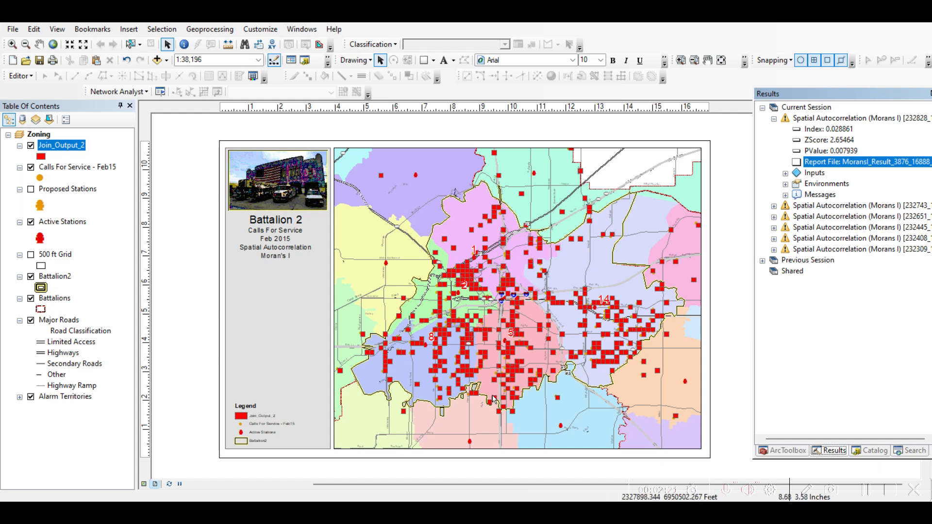
click(793, 454)
drag(796, 459, 796, 478)
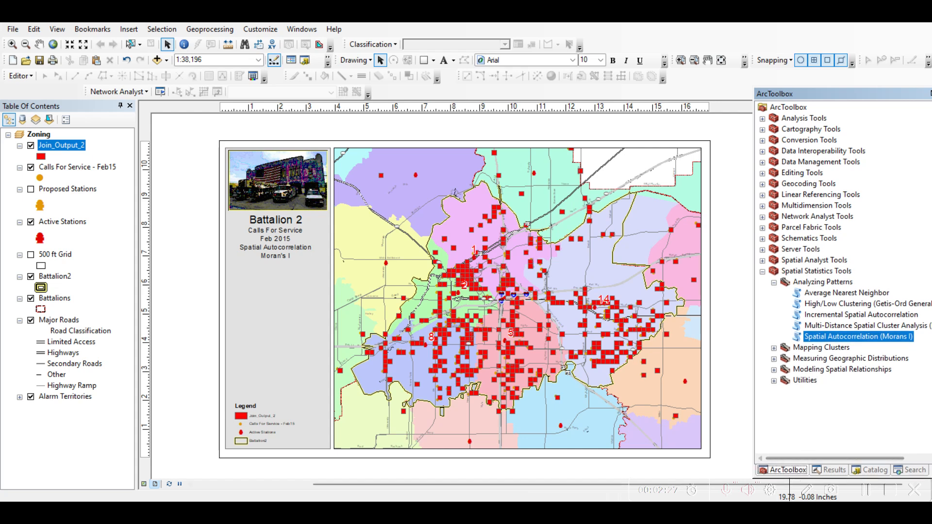
click(891, 492)
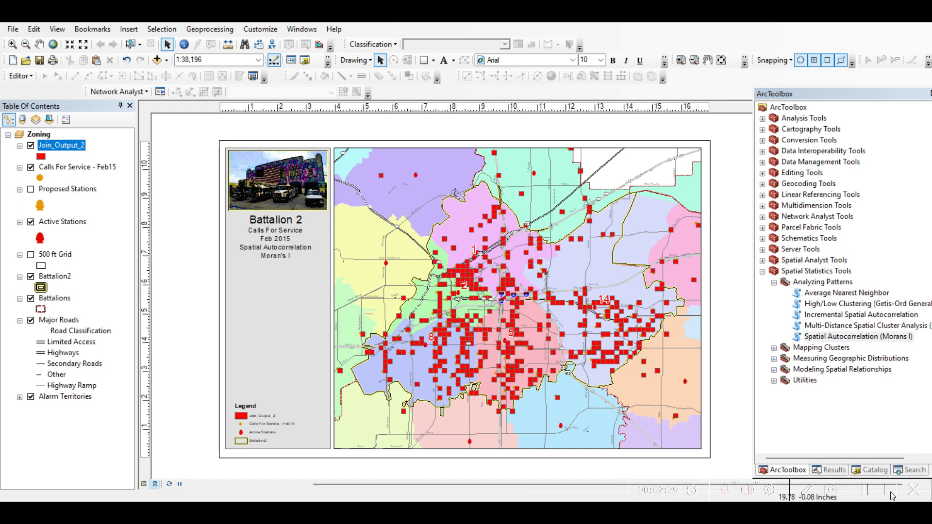